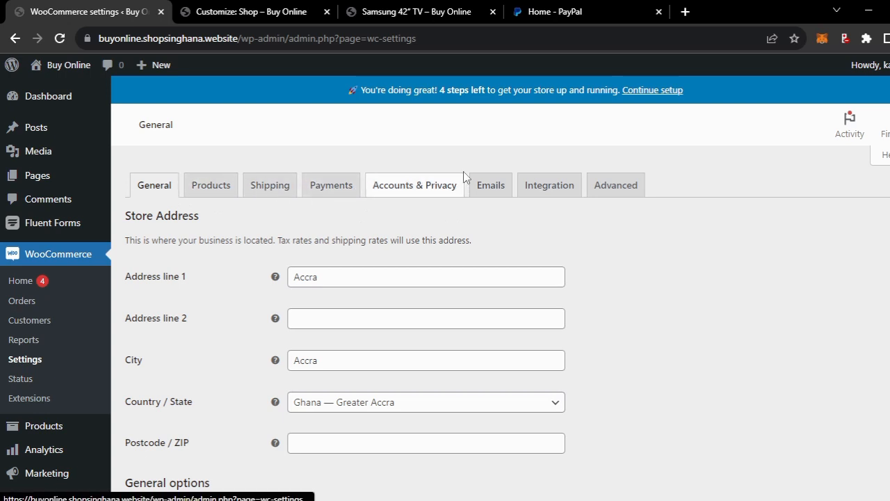
Step: Open the WooCommerce payment settings and review the installed payment methods
{"action": "left_click", "coordinate": [556, 187]}
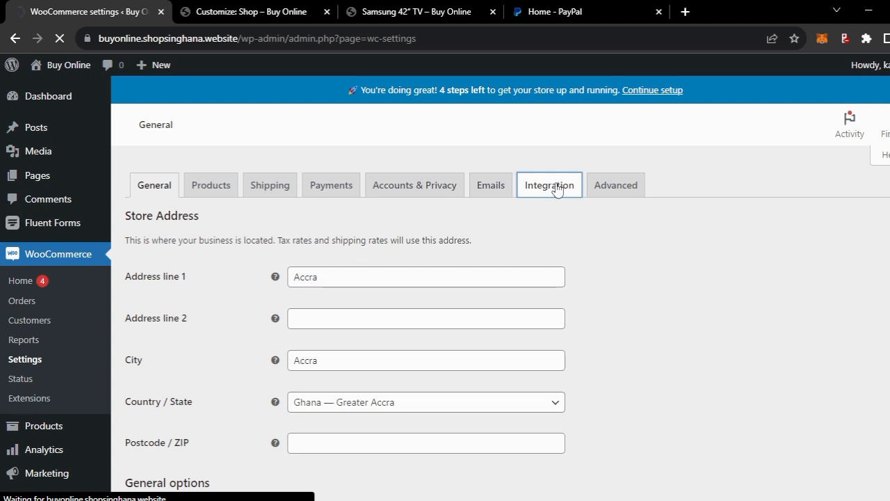
{"action": "left_click", "coordinate": [338, 187]}
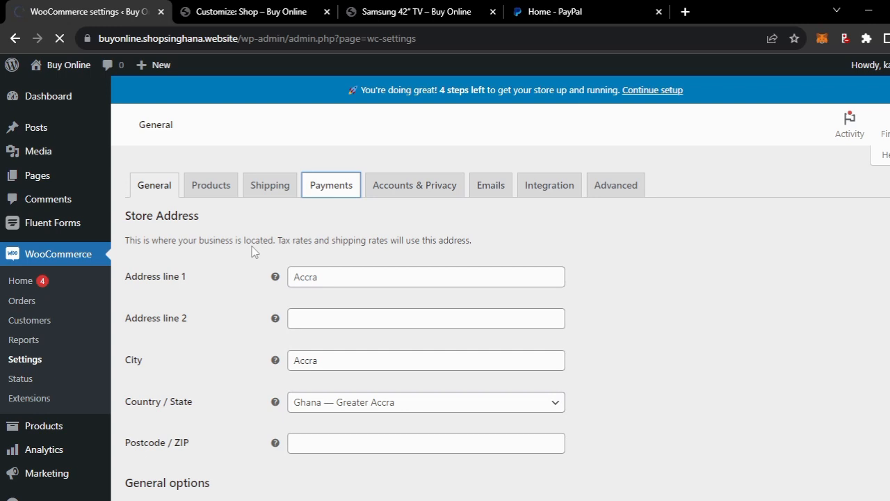
{"action": "scroll", "coordinate": [721, 337], "scroll_direction": "down", "scroll_amount": 3}
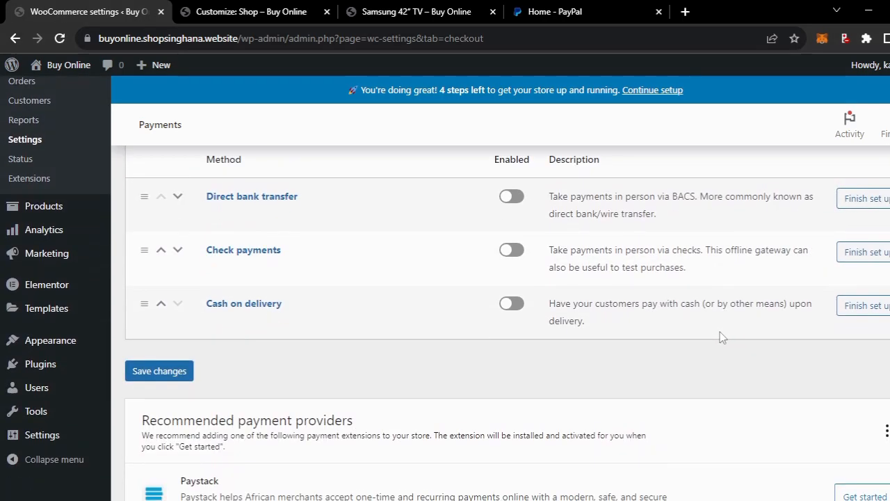
{"action": "scroll", "coordinate": [721, 337], "scroll_direction": "up", "scroll_amount": 2}
{"action": "scroll", "coordinate": [721, 336], "scroll_direction": "up", "scroll_amount": 1}
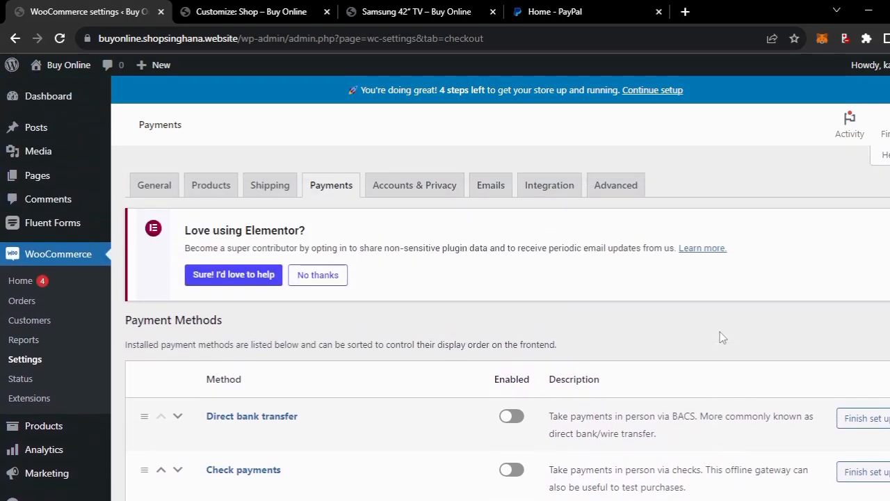
{"action": "scroll", "coordinate": [721, 337], "scroll_direction": "down", "scroll_amount": 2}
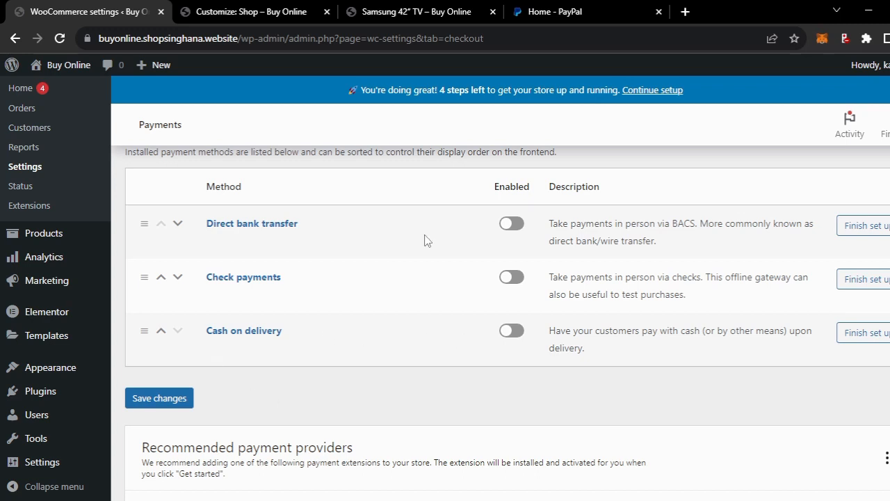
Step: Add one Samsung 42" TV to the cart from its store product page and view the cart
{"action": "left_click", "coordinate": [402, 10]}
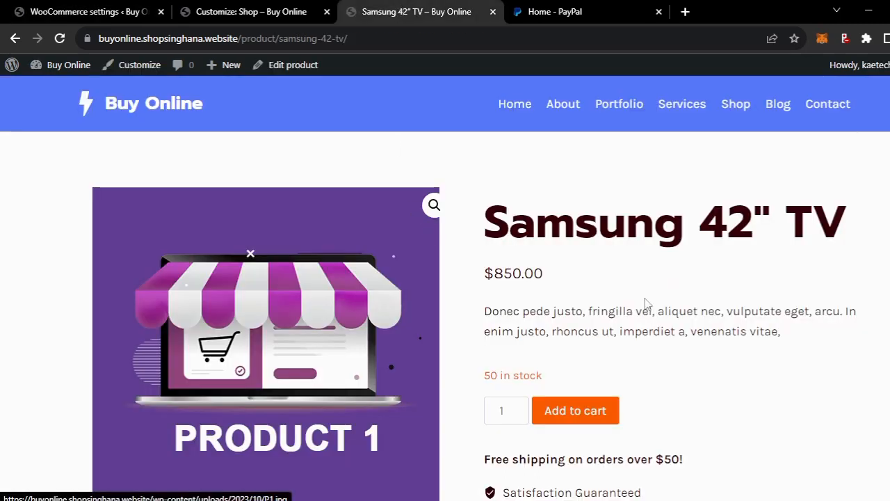
{"action": "scroll", "coordinate": [644, 304], "scroll_direction": "down", "scroll_amount": 2}
{"action": "left_click", "coordinate": [571, 245]}
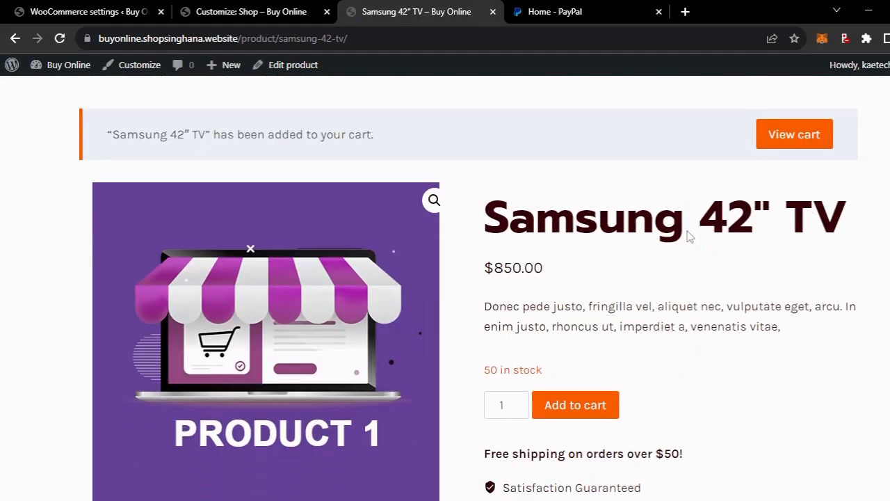
{"action": "left_click", "coordinate": [812, 132]}
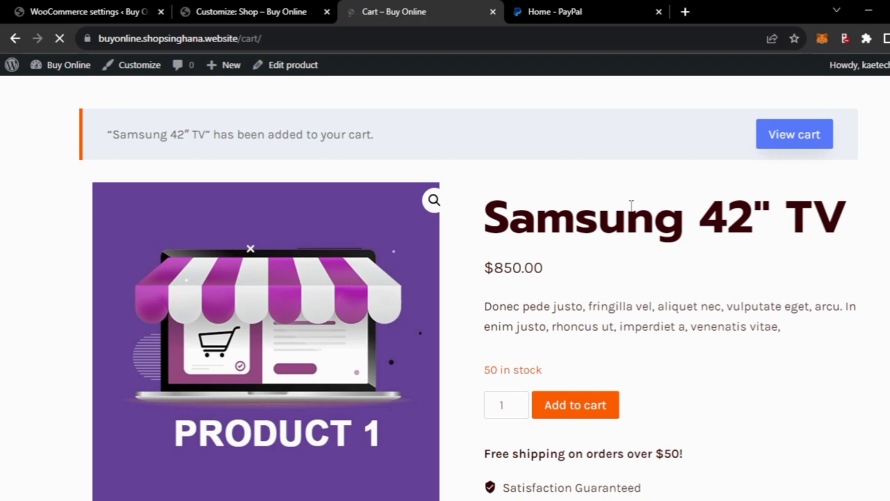
{"action": "scroll", "coordinate": [632, 206], "scroll_direction": "down", "scroll_amount": 2}
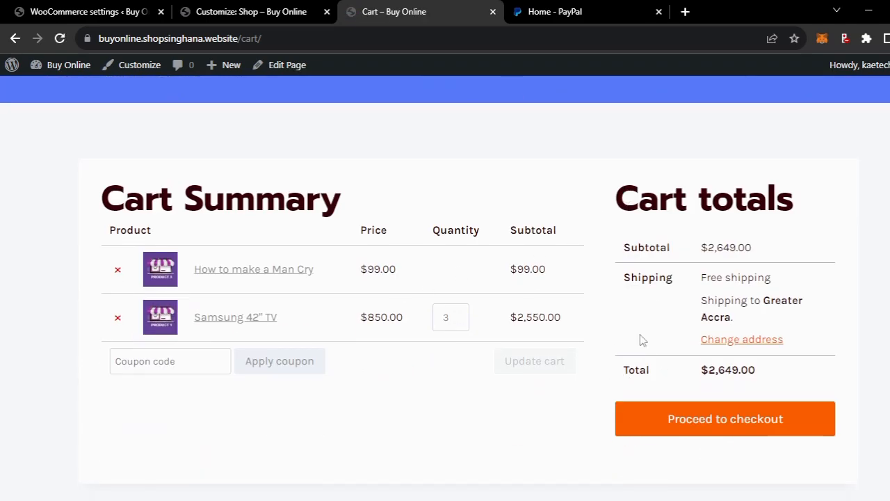
Step: Try to set the Samsung 42" TV quantity in the cart to 1
{"action": "left_click", "coordinate": [459, 320]}
{"action": "left_click", "coordinate": [459, 320]}
{"action": "left_click", "coordinate": [458, 319]}
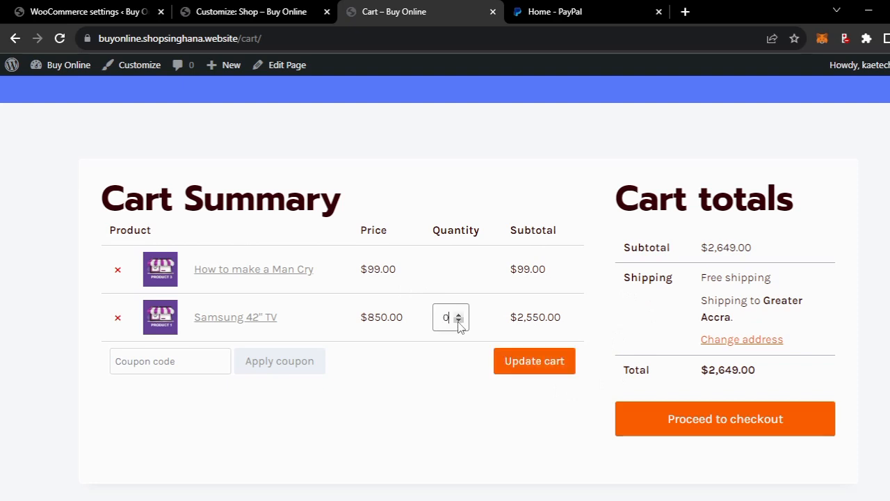
{"action": "left_click", "coordinate": [459, 315]}
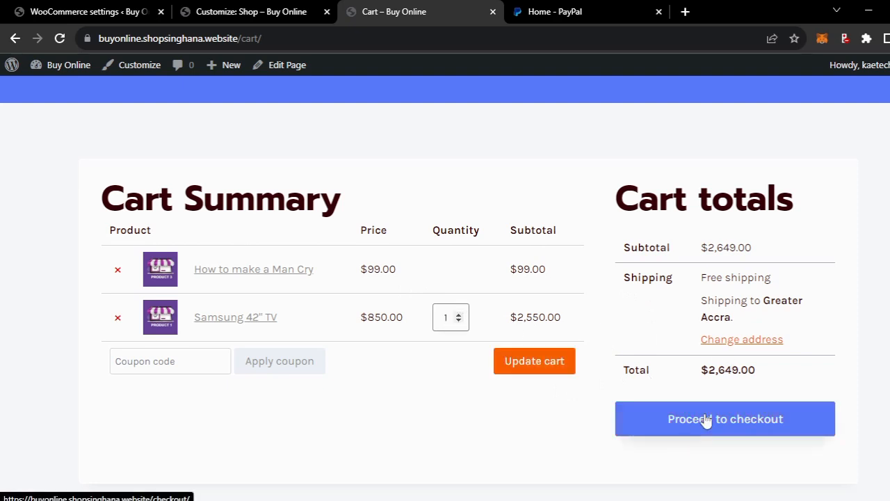
Step: Remove "How to make a Man Cry" from the cart and examine the payment section at checkout
{"action": "left_click", "coordinate": [117, 269]}
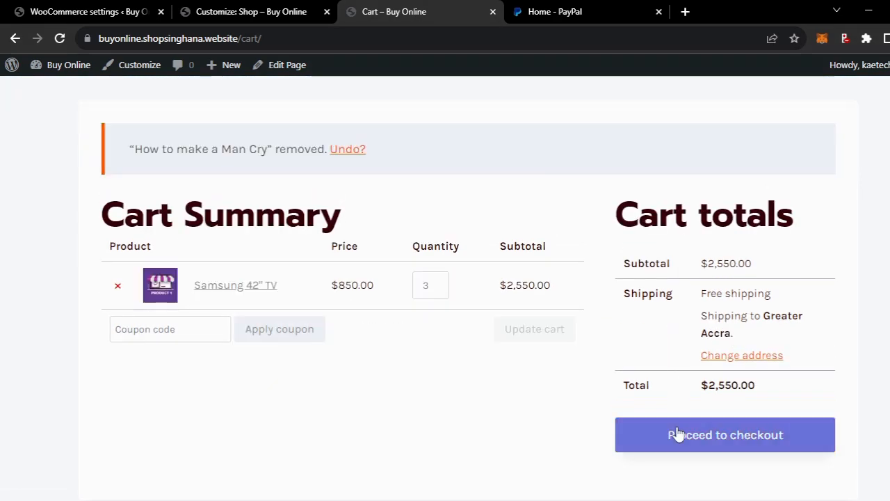
{"action": "left_click", "coordinate": [678, 435]}
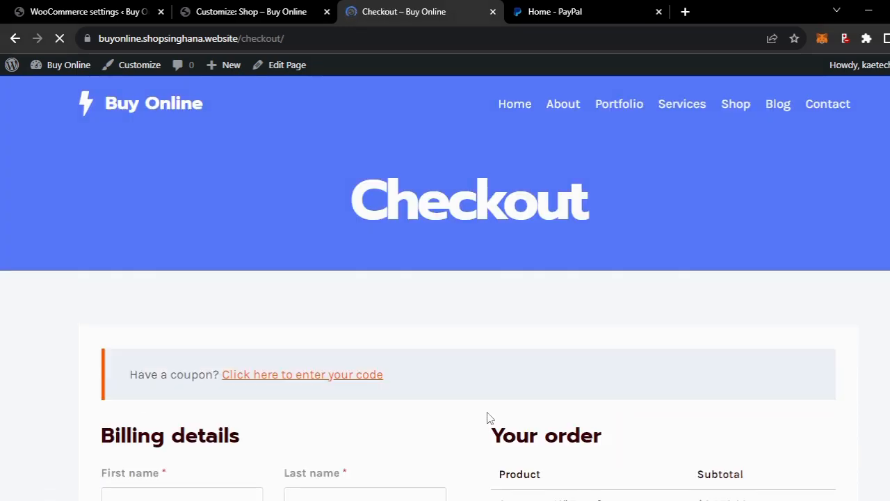
{"action": "scroll", "coordinate": [487, 417], "scroll_direction": "down", "scroll_amount": 5}
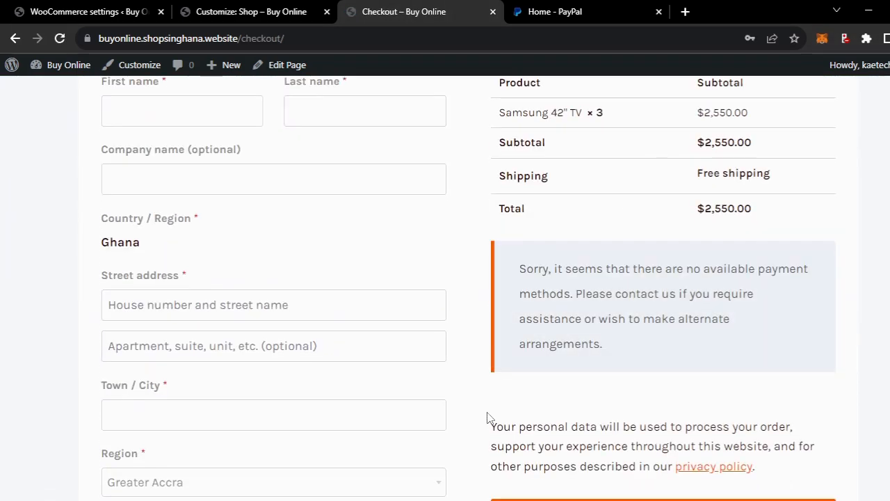
{"action": "scroll", "coordinate": [487, 417], "scroll_direction": "down", "scroll_amount": 1}
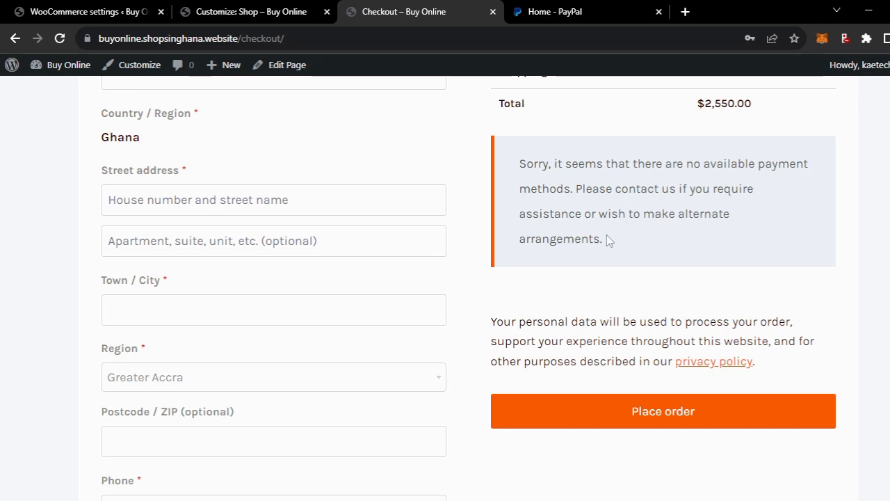
{"action": "left_click_drag", "start_coordinate": [602, 238], "coordinate": [520, 158]}
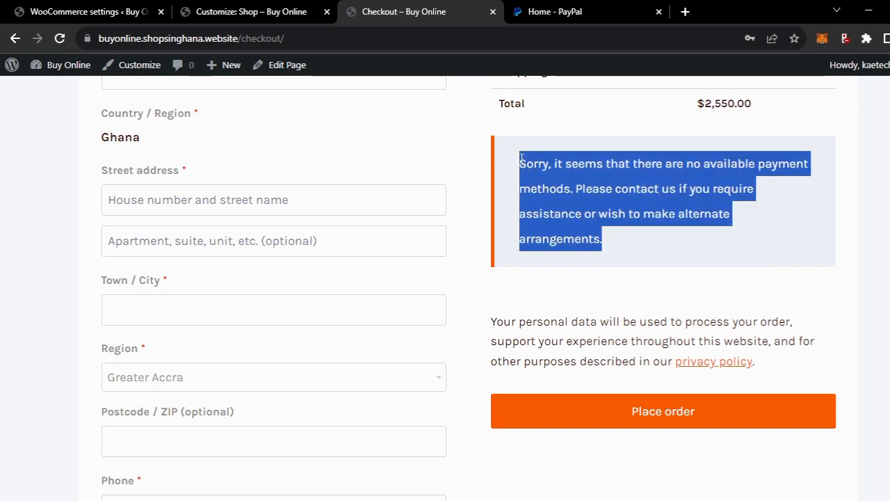
{"action": "left_click", "coordinate": [521, 158]}
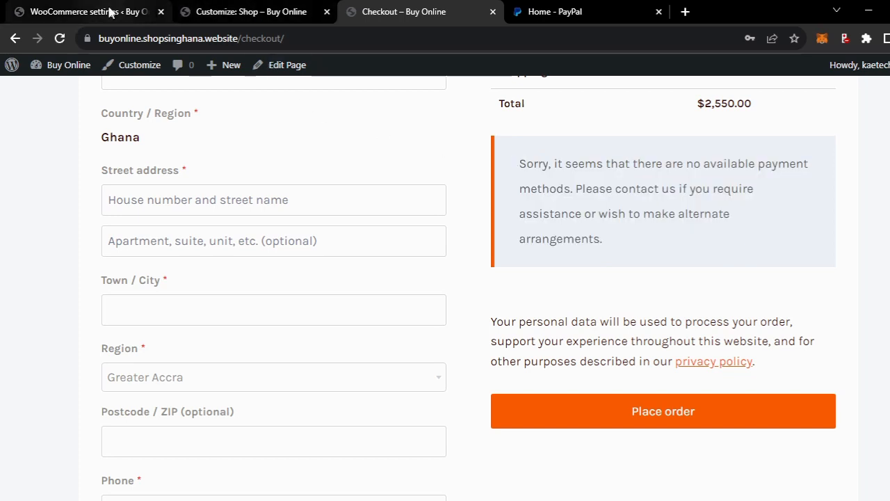
Step: Enable the Cash on delivery payment method in the WooCommerce settings and open its setup page
{"action": "left_click", "coordinate": [110, 12]}
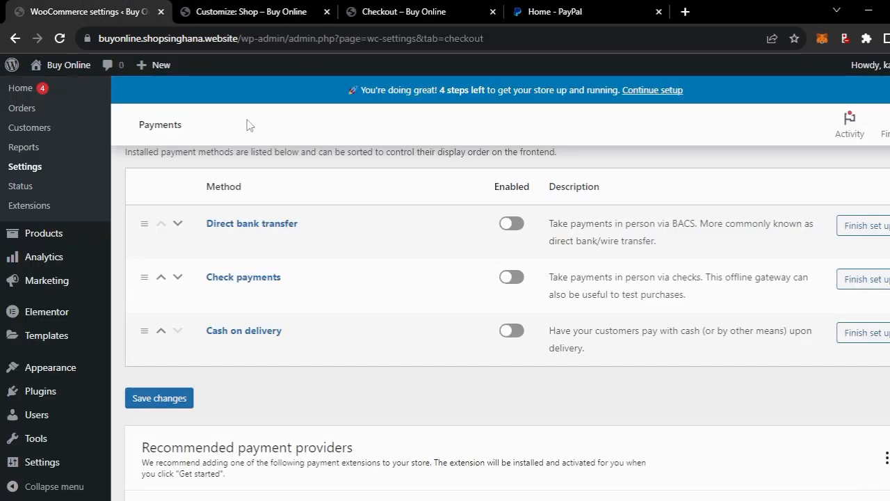
{"action": "left_click", "coordinate": [520, 335]}
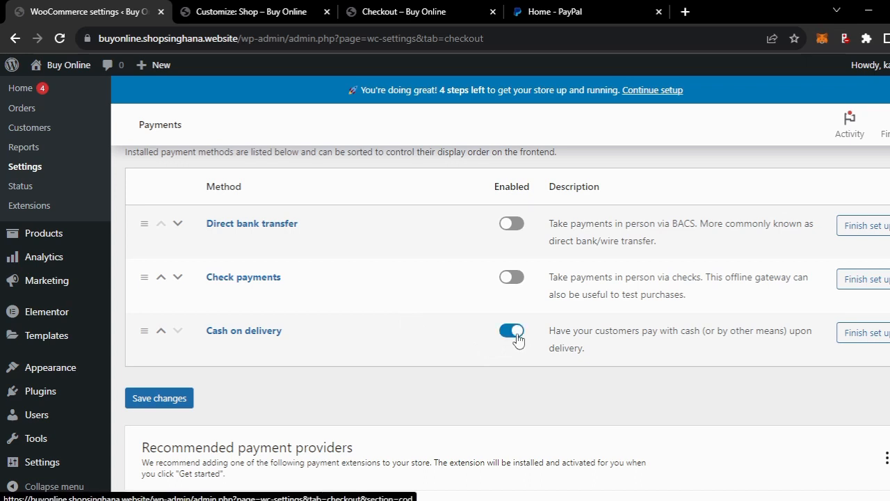
{"action": "left_click", "coordinate": [864, 335]}
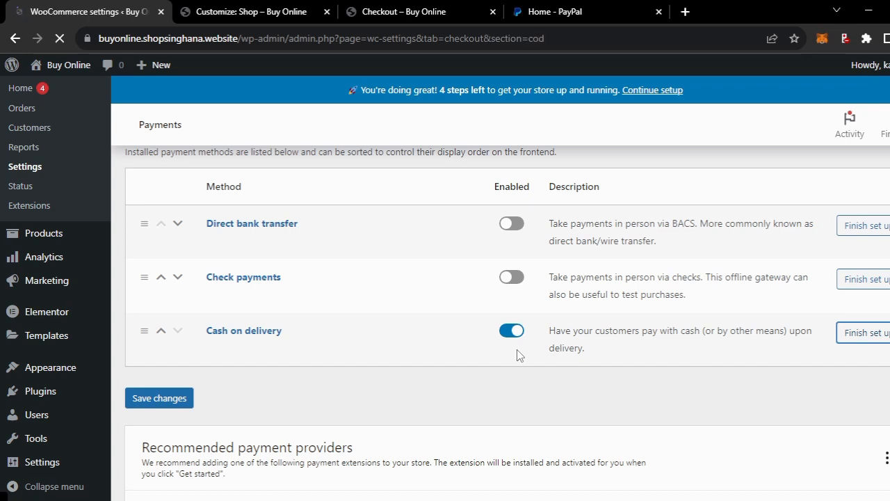
Step: Review the Cash on delivery options, dismiss the feedback request and save the settings with the existing values
{"action": "scroll", "coordinate": [519, 355], "scroll_direction": "down", "scroll_amount": 3}
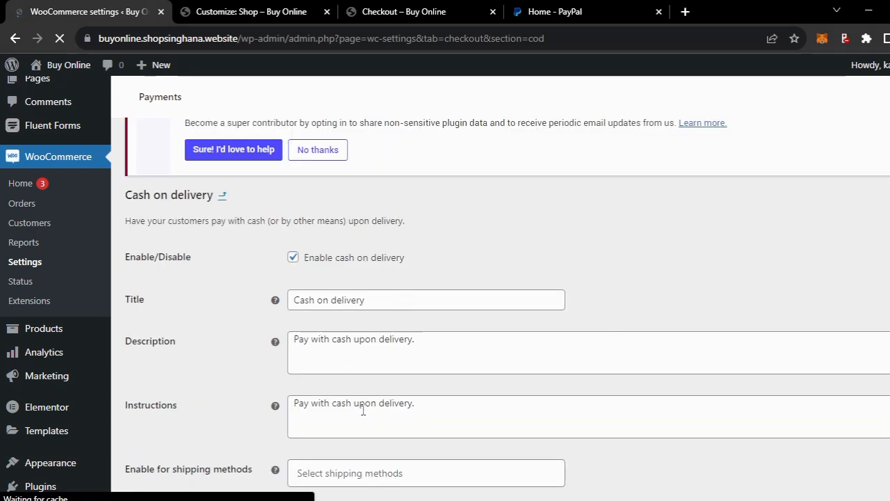
{"action": "scroll", "coordinate": [362, 410], "scroll_direction": "down", "scroll_amount": 2}
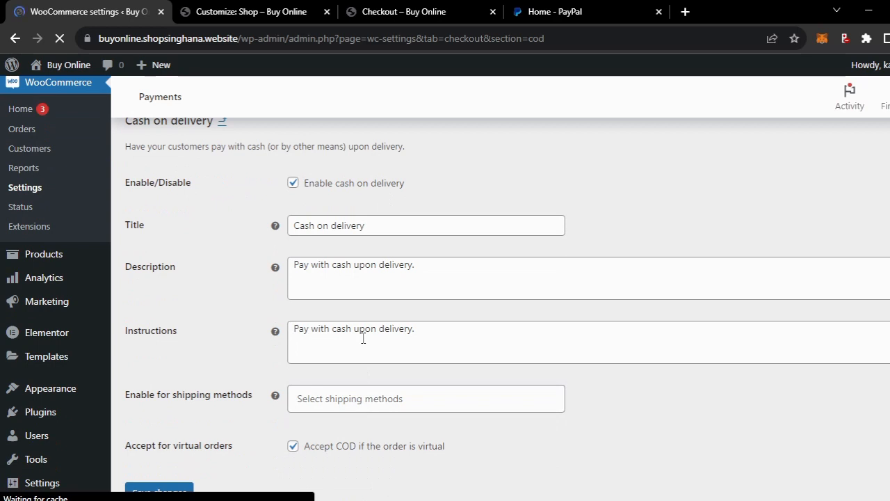
{"action": "scroll", "coordinate": [362, 338], "scroll_direction": "down", "scroll_amount": 1}
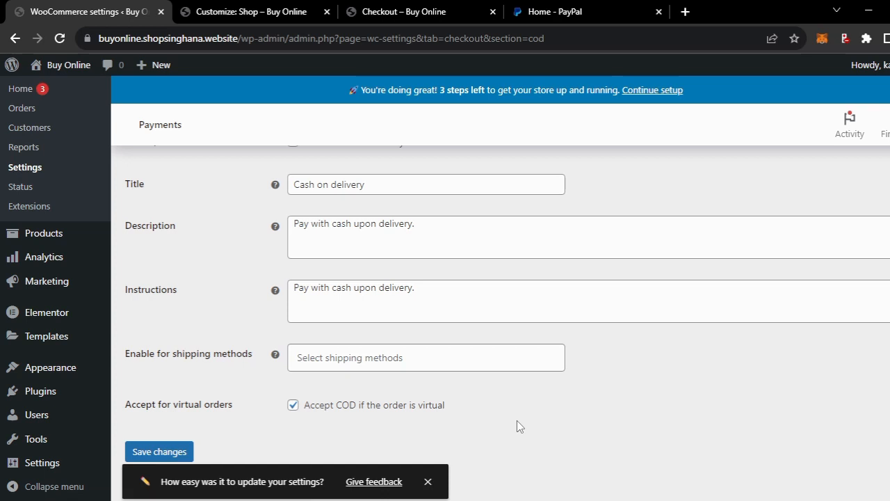
{"action": "left_click", "coordinate": [426, 481]}
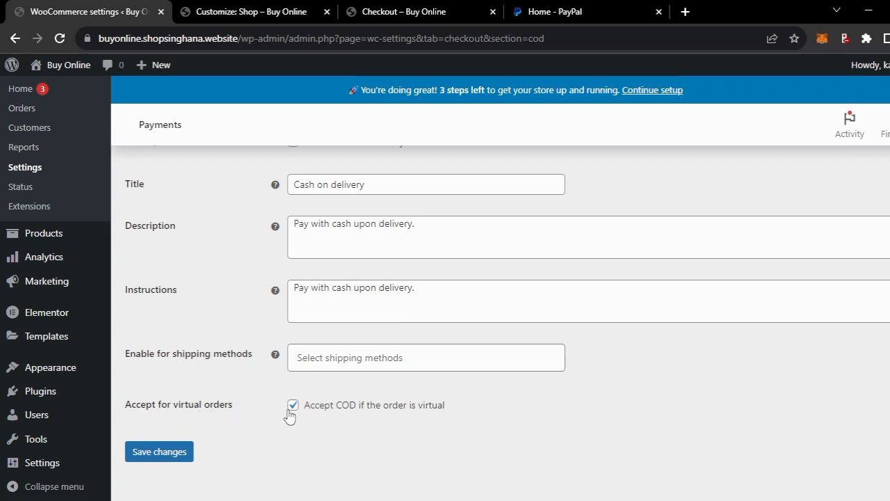
{"action": "left_click", "coordinate": [162, 453]}
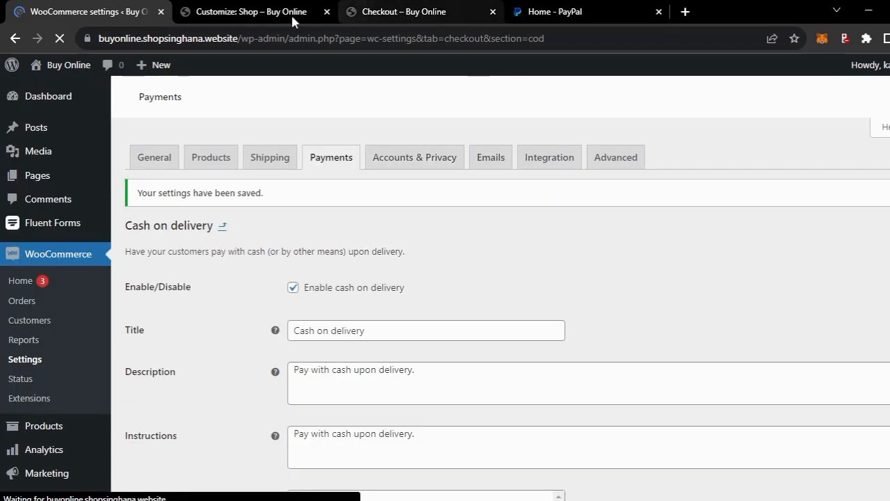
Step: Reload the store's checkout page and check which payment options it offers
{"action": "left_click", "coordinate": [376, 12]}
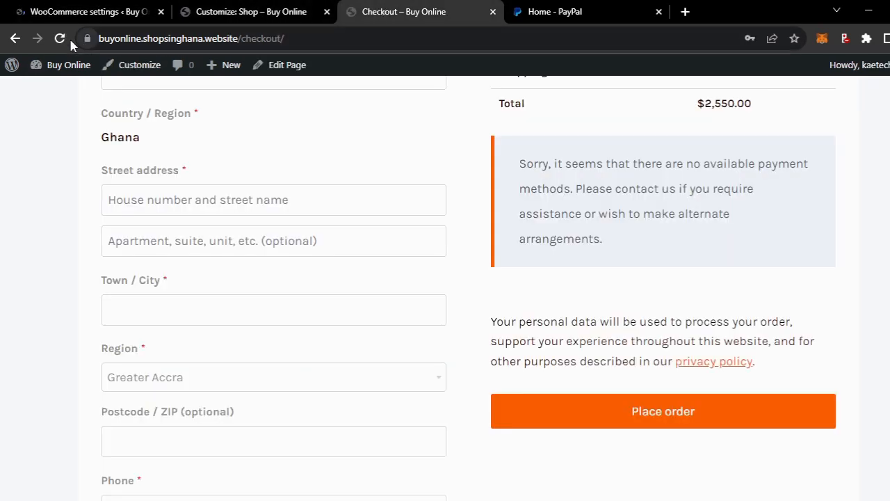
{"action": "left_click", "coordinate": [61, 39]}
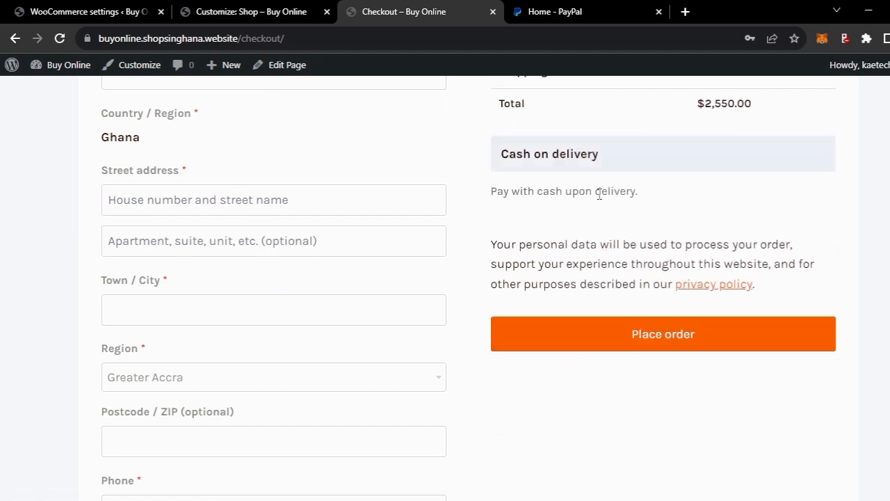
{"action": "scroll", "coordinate": [609, 186], "scroll_direction": "up", "scroll_amount": 3}
{"action": "scroll", "coordinate": [607, 187], "scroll_direction": "down", "scroll_amount": 2}
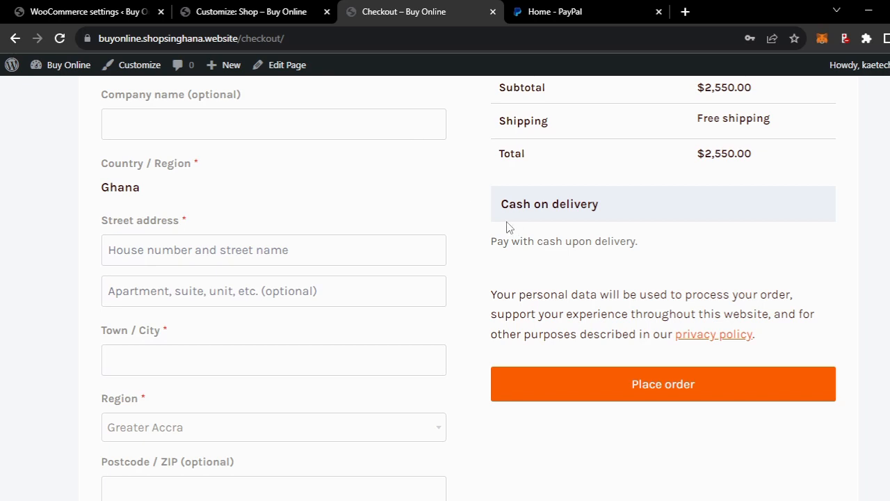
Step: Return to the WooCommerce settings and go back from Cash on delivery to the list of payment methods
{"action": "left_click", "coordinate": [104, 15]}
{"action": "scroll", "coordinate": [451, 332], "scroll_direction": "down", "scroll_amount": 1}
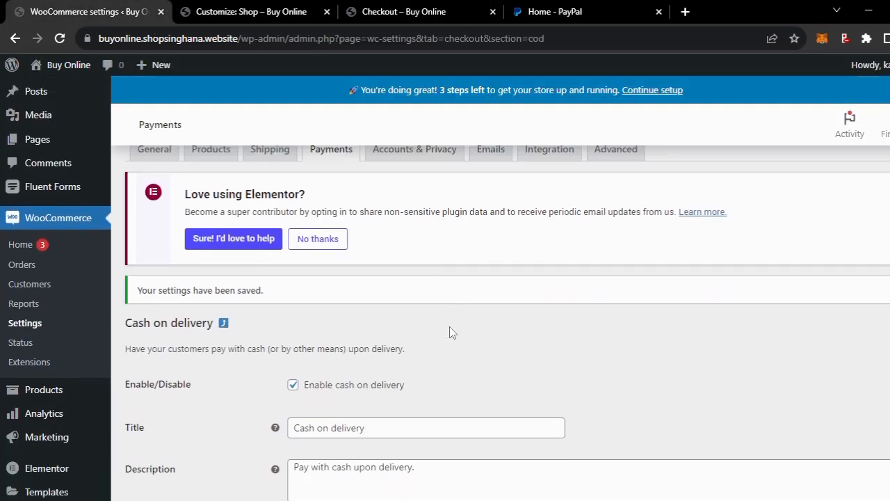
{"action": "scroll", "coordinate": [451, 332], "scroll_direction": "up", "scroll_amount": 1}
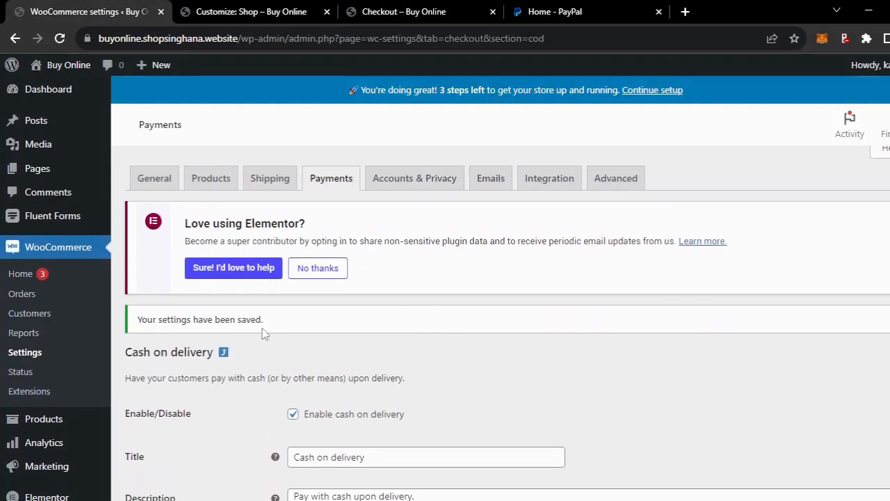
{"action": "left_click", "coordinate": [224, 353]}
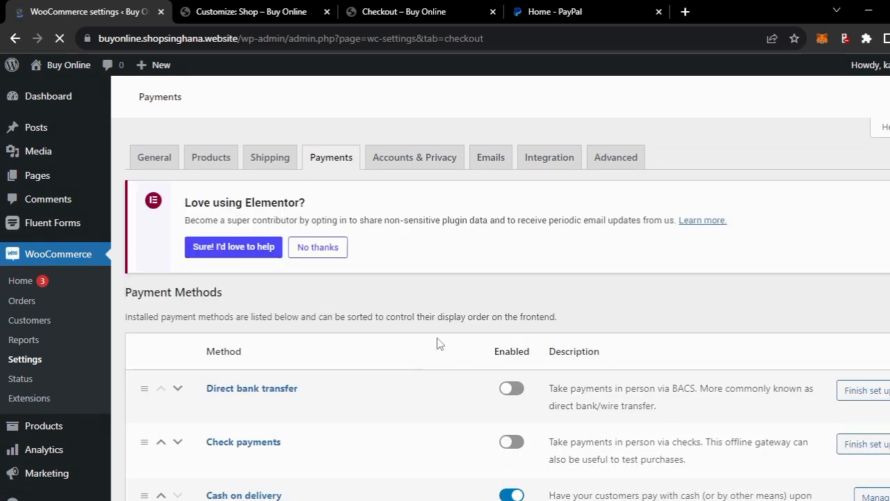
Step: Look over the payment methods list and open the WordPress page for adding new plugins
{"action": "scroll", "coordinate": [353, 413], "scroll_direction": "down", "scroll_amount": 3}
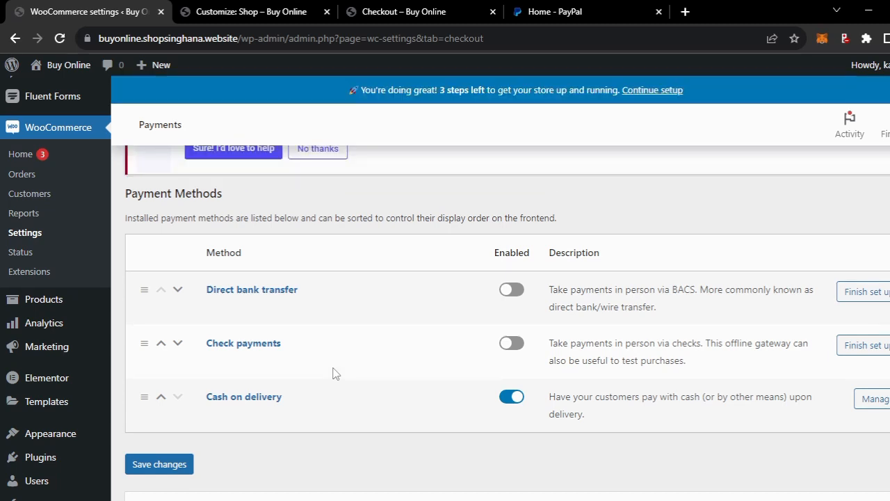
{"action": "scroll", "coordinate": [335, 374], "scroll_direction": "down", "scroll_amount": 2}
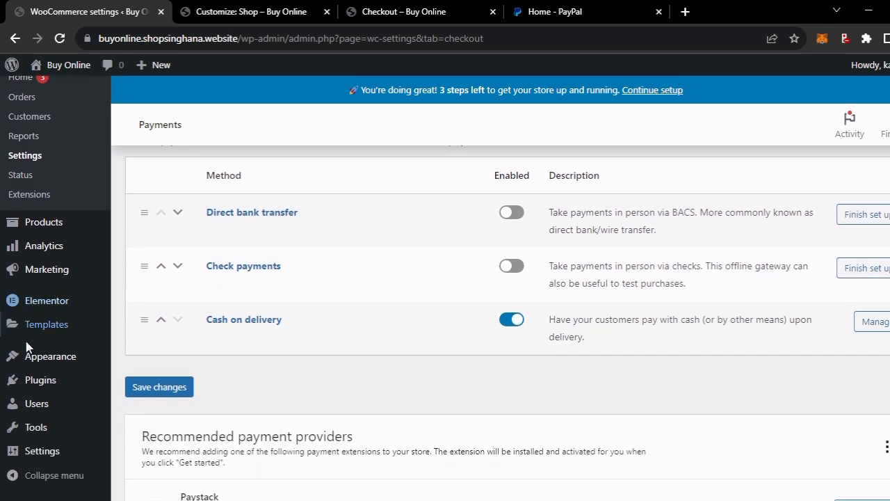
{"action": "mouse_move", "coordinate": [36, 389]}
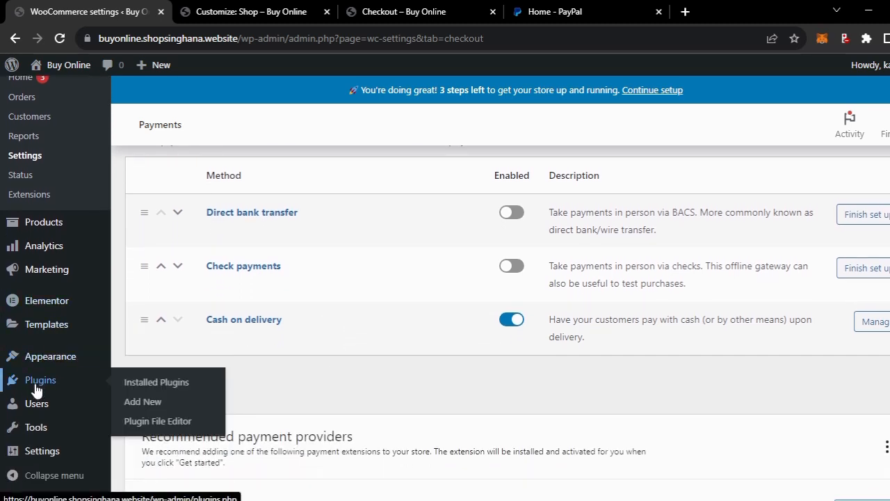
{"action": "left_click", "coordinate": [130, 401]}
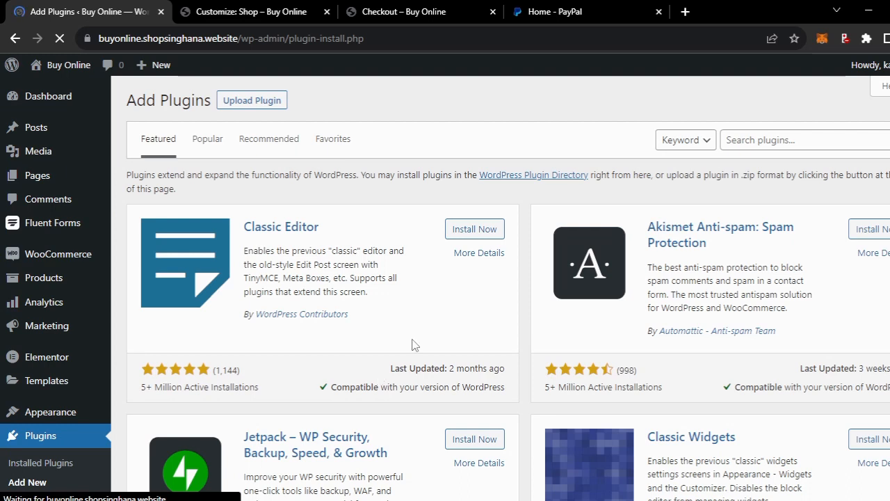
Step: Search the plugin directory for "paypal" and look through the PayPal payment plugins on offer
{"action": "left_click", "coordinate": [758, 142]}
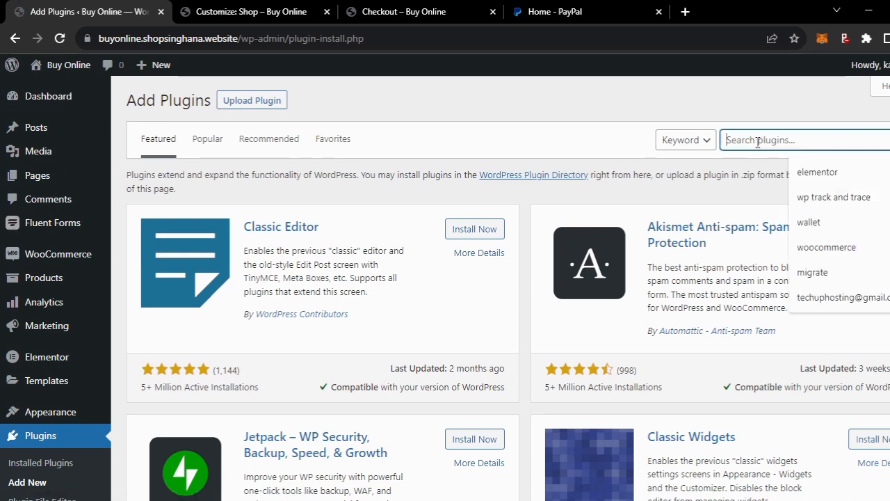
{"action": "type", "text": "paypal"}
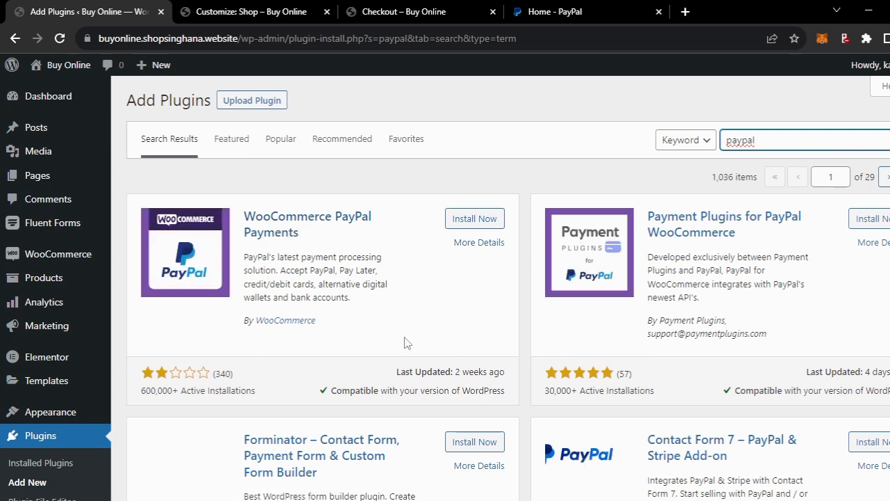
{"action": "scroll", "coordinate": [405, 341], "scroll_direction": "down", "scroll_amount": 2}
{"action": "scroll", "coordinate": [405, 342], "scroll_direction": "down", "scroll_amount": 1}
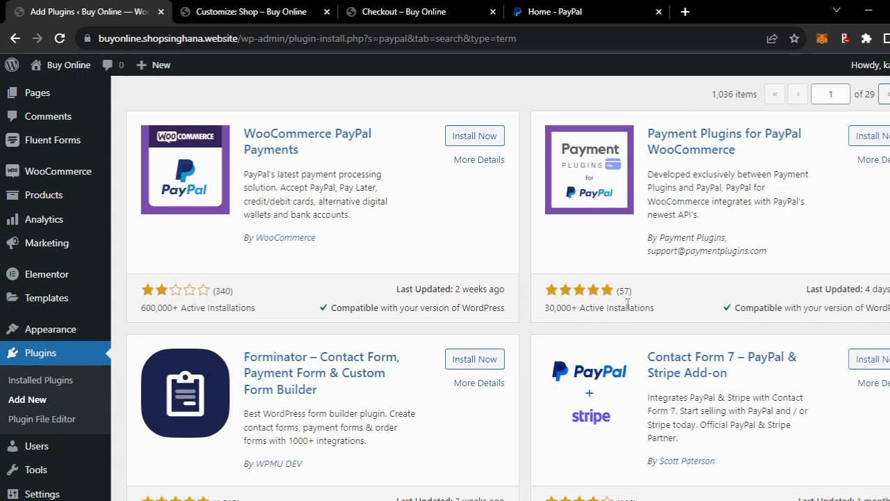
{"action": "scroll", "coordinate": [626, 313], "scroll_direction": "down", "scroll_amount": 4}
{"action": "scroll", "coordinate": [624, 313], "scroll_direction": "up", "scroll_amount": 3}
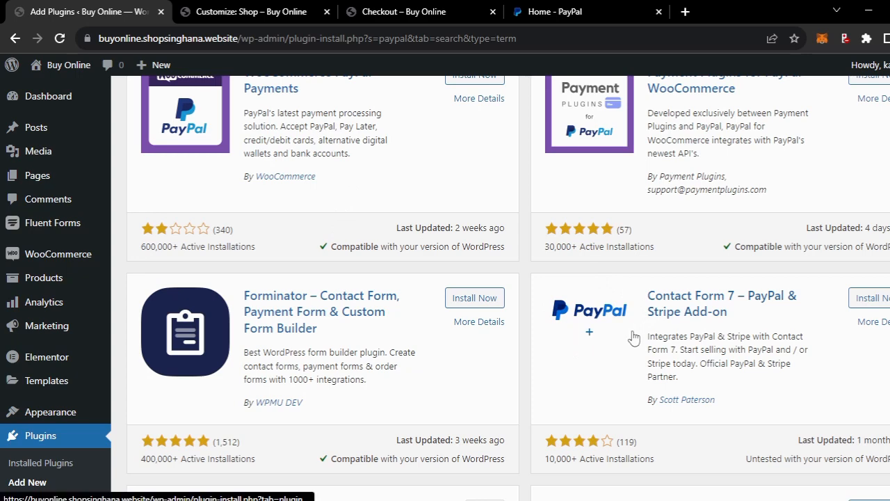
{"action": "scroll", "coordinate": [634, 337], "scroll_direction": "down", "scroll_amount": 3}
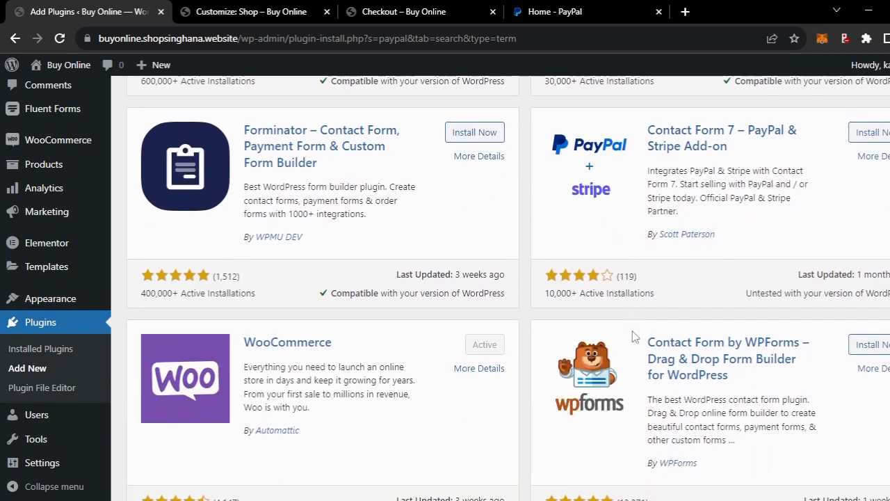
{"action": "scroll", "coordinate": [632, 337], "scroll_direction": "down", "scroll_amount": 5}
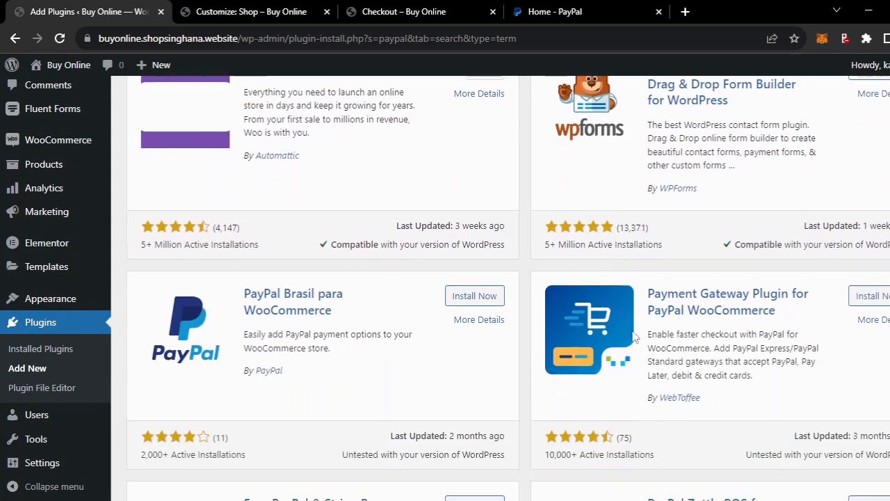
{"action": "scroll", "coordinate": [633, 337], "scroll_direction": "down", "scroll_amount": 2}
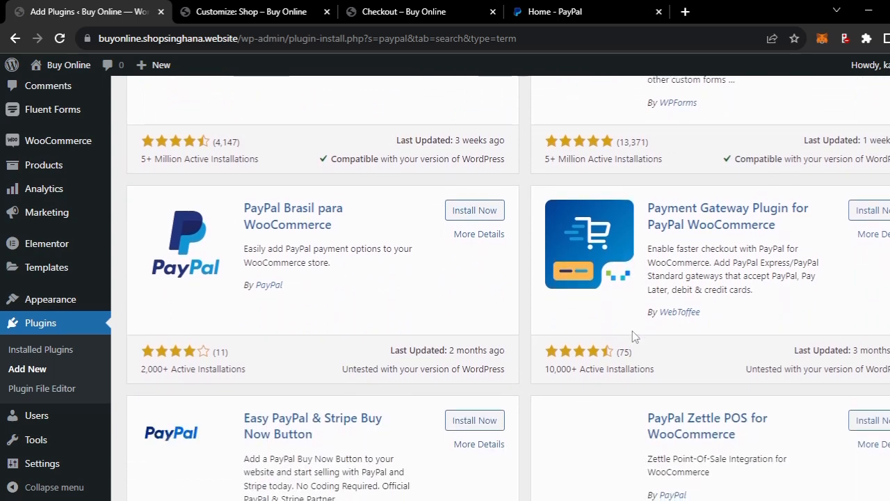
{"action": "scroll", "coordinate": [633, 337], "scroll_direction": "down", "scroll_amount": 1}
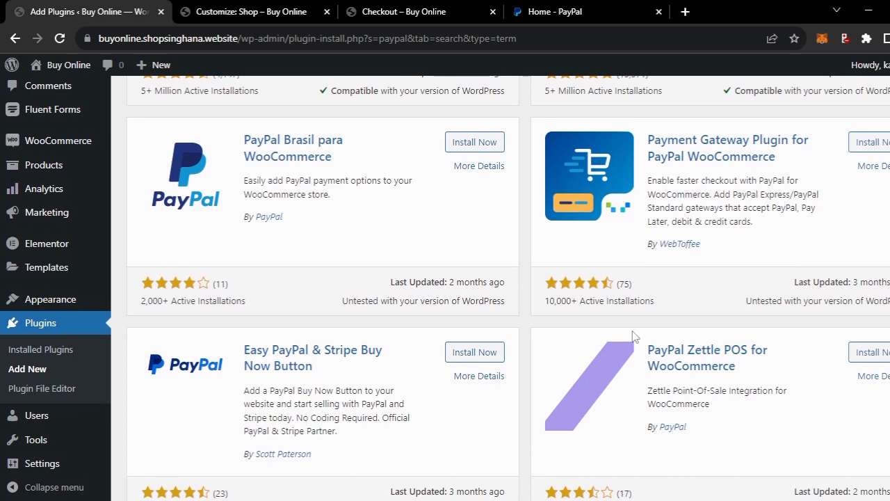
{"action": "scroll", "coordinate": [633, 338], "scroll_direction": "down", "scroll_amount": 2}
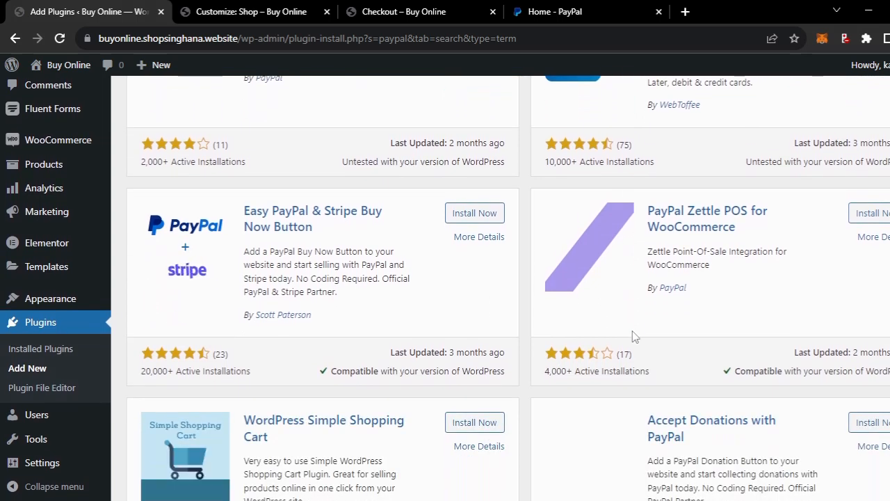
{"action": "scroll", "coordinate": [633, 337], "scroll_direction": "down", "scroll_amount": 2}
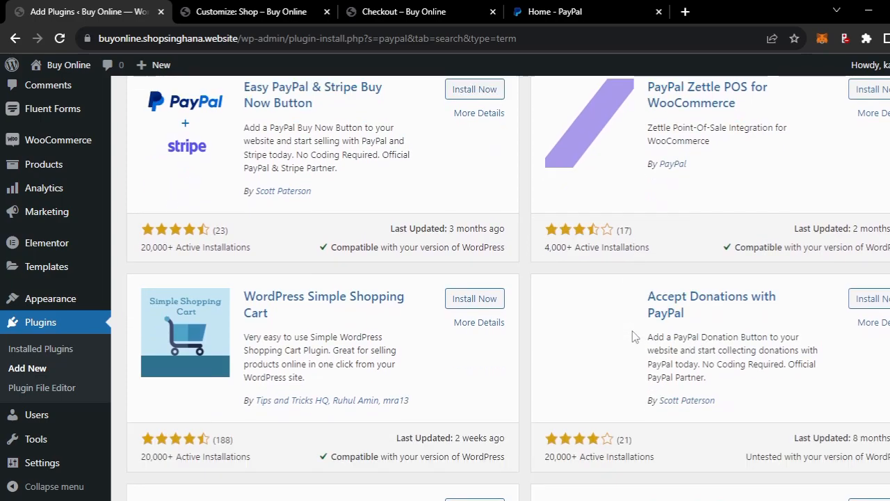
{"action": "scroll", "coordinate": [633, 337], "scroll_direction": "down", "scroll_amount": 2}
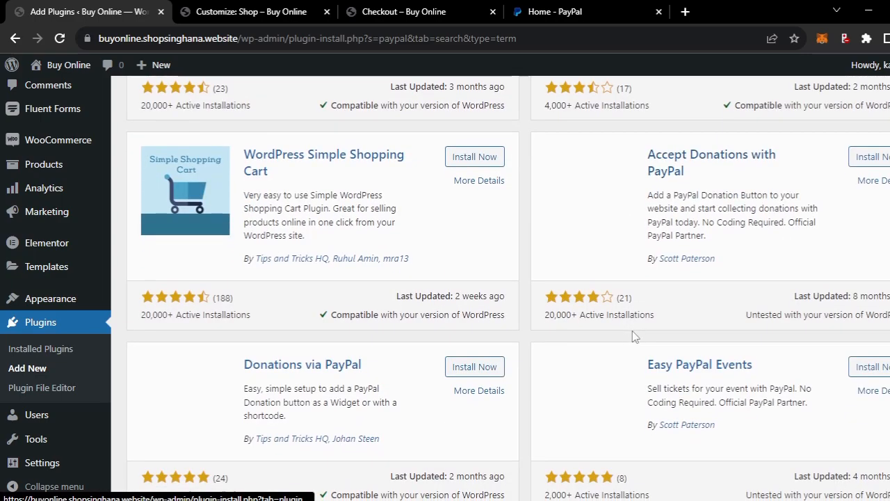
Step: Install and activate the Payment Plugins for PayPal WooCommerce plugin from the search results
{"action": "scroll", "coordinate": [634, 337], "scroll_direction": "up", "scroll_amount": 13}
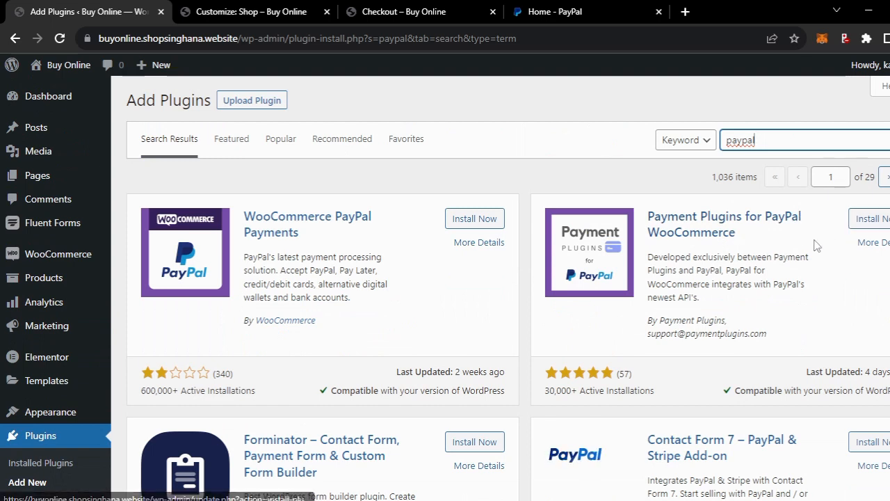
{"action": "left_click", "coordinate": [882, 219]}
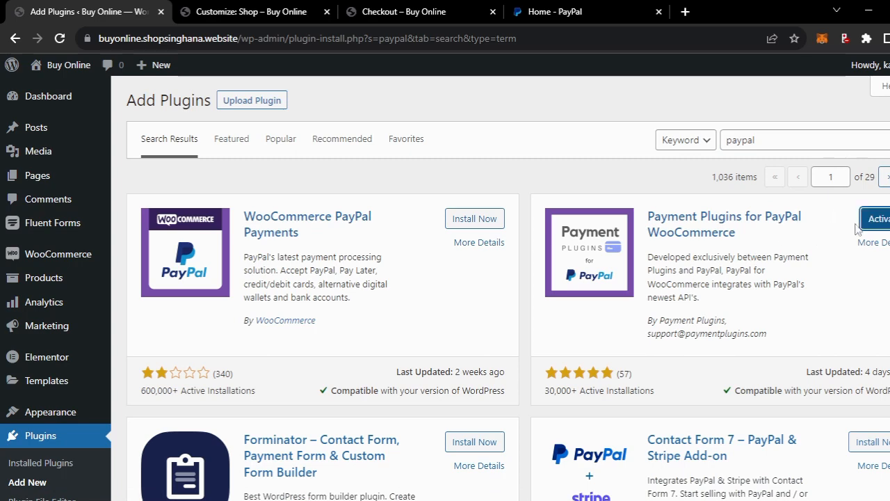
{"action": "left_click", "coordinate": [877, 219]}
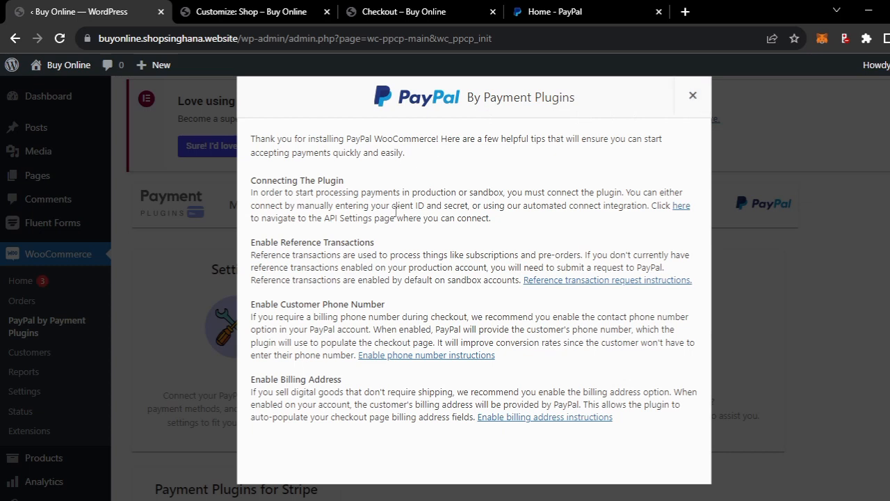
Step: Dismiss the PayPal plugin's welcome message and open its settings page from the plugin overview
{"action": "left_click", "coordinate": [692, 95]}
{"action": "scroll", "coordinate": [328, 352], "scroll_direction": "down", "scroll_amount": 1}
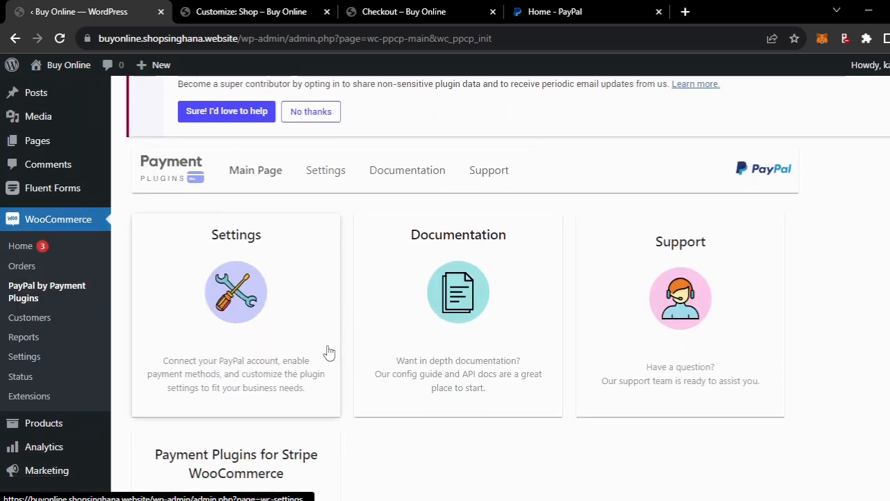
{"action": "scroll", "coordinate": [328, 352], "scroll_direction": "down", "scroll_amount": 3}
{"action": "scroll", "coordinate": [328, 352], "scroll_direction": "up", "scroll_amount": 2}
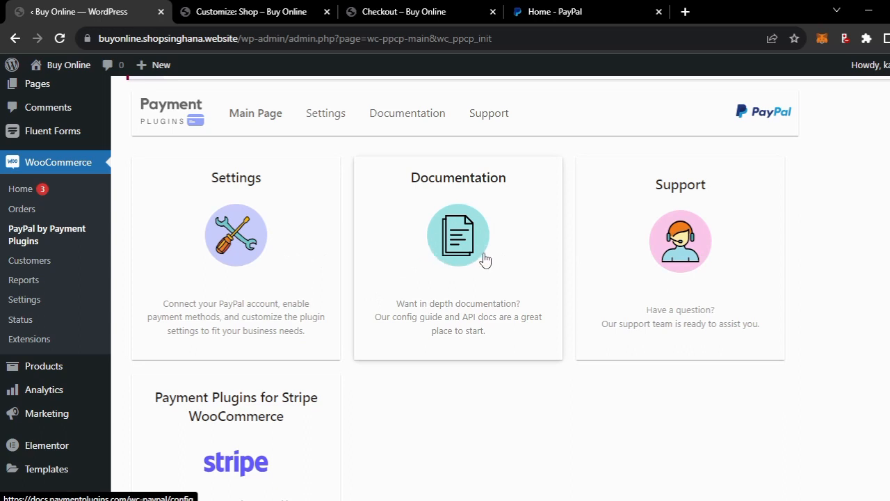
{"action": "left_click", "coordinate": [238, 247]}
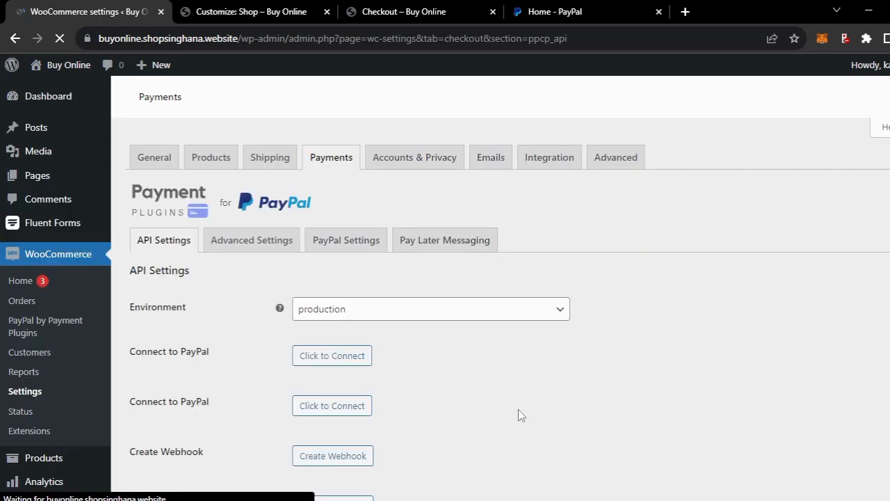
Step: Review the PayPal plugin's API settings and choose production as the Environment
{"action": "scroll", "coordinate": [518, 410], "scroll_direction": "down", "scroll_amount": 1}
{"action": "scroll", "coordinate": [518, 413], "scroll_direction": "up", "scroll_amount": 1}
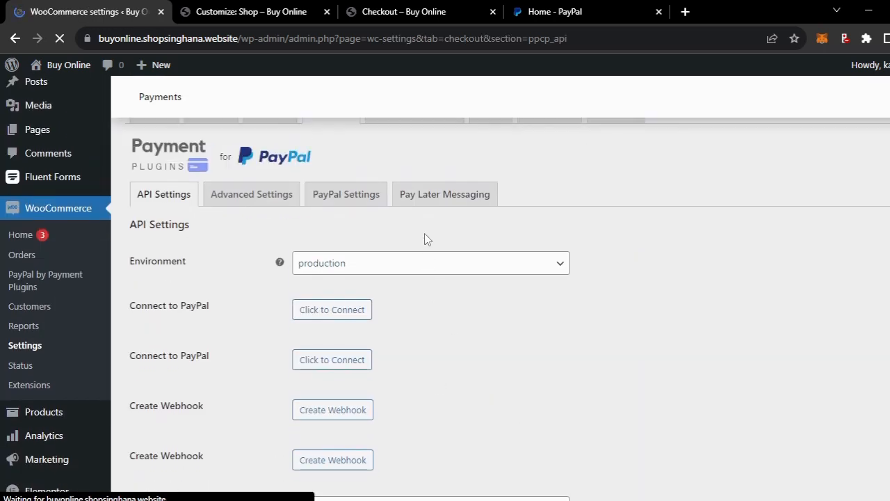
{"action": "scroll", "coordinate": [425, 239], "scroll_direction": "up", "scroll_amount": 1}
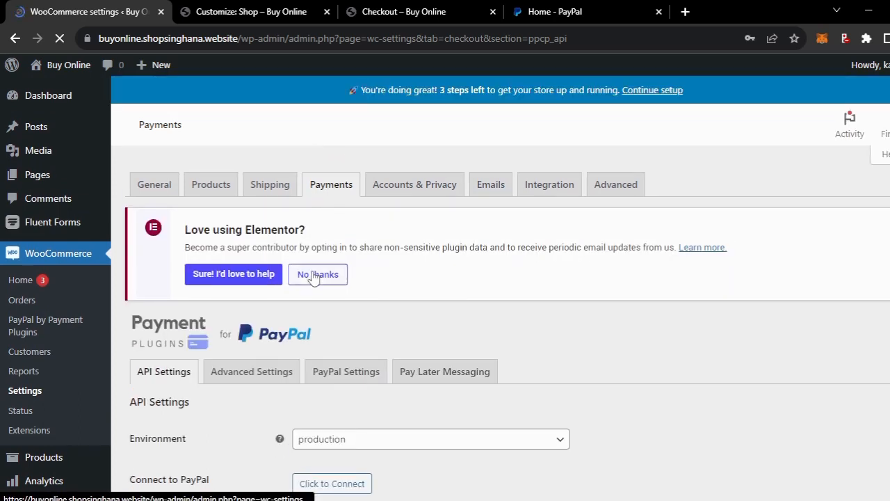
{"action": "scroll", "coordinate": [312, 276], "scroll_direction": "down", "scroll_amount": 2}
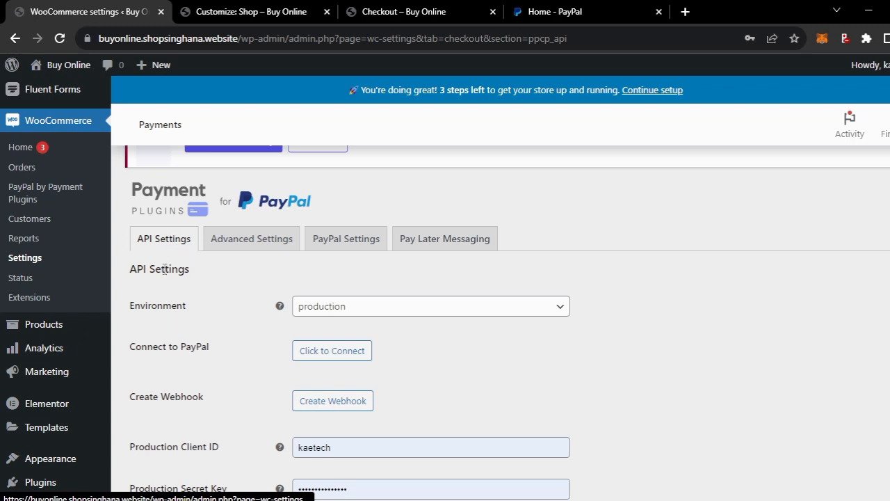
{"action": "scroll", "coordinate": [188, 306], "scroll_direction": "down", "scroll_amount": 1}
{"action": "scroll", "coordinate": [186, 302], "scroll_direction": "up", "scroll_amount": 1}
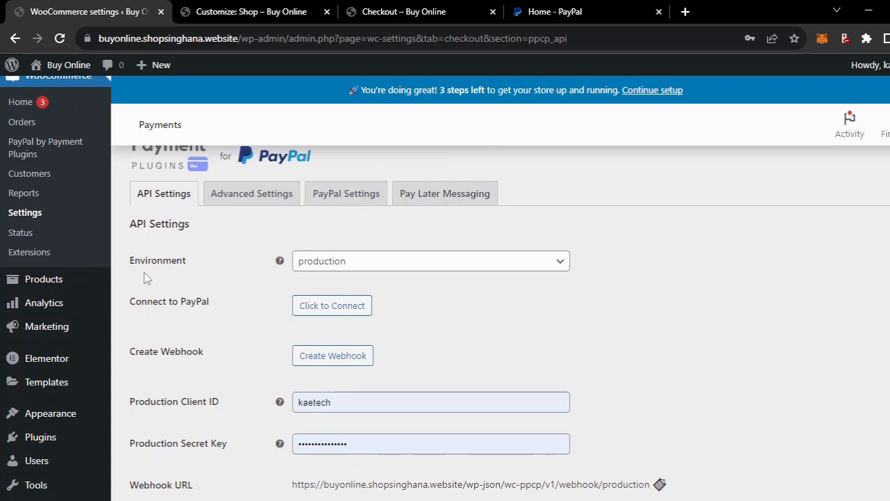
{"action": "mouse_move", "coordinate": [281, 263]}
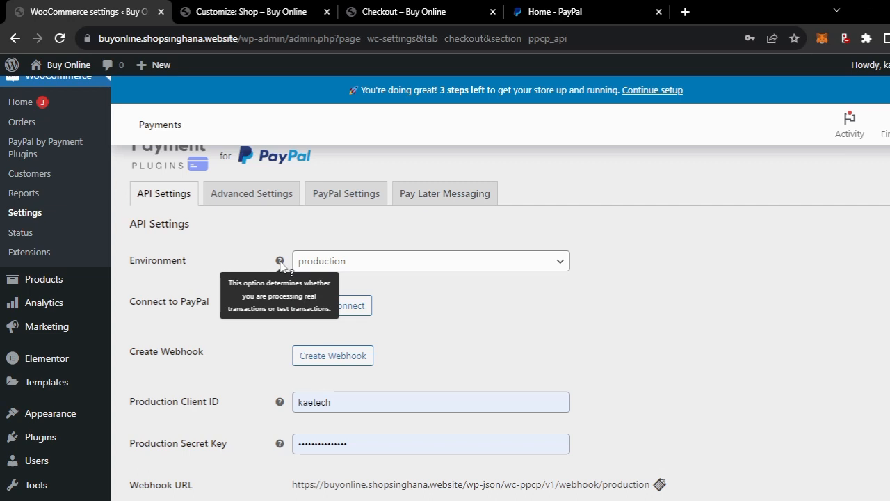
{"action": "left_click", "coordinate": [404, 263]}
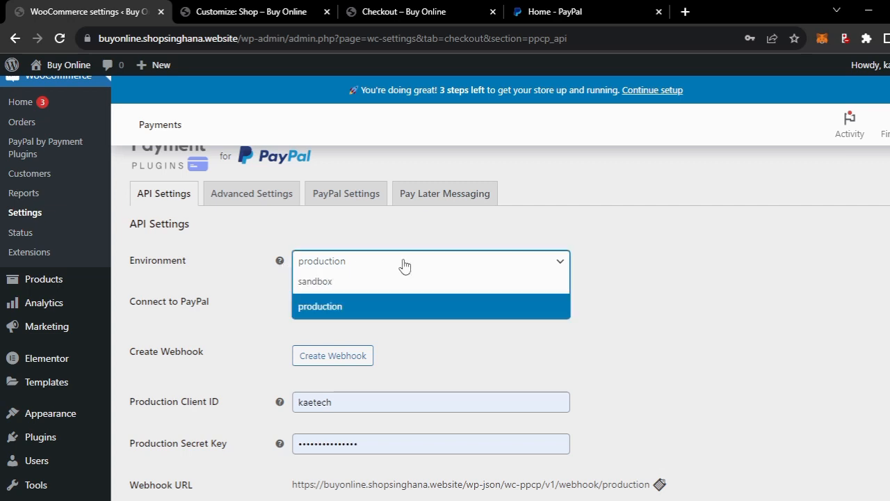
{"action": "left_click", "coordinate": [352, 310]}
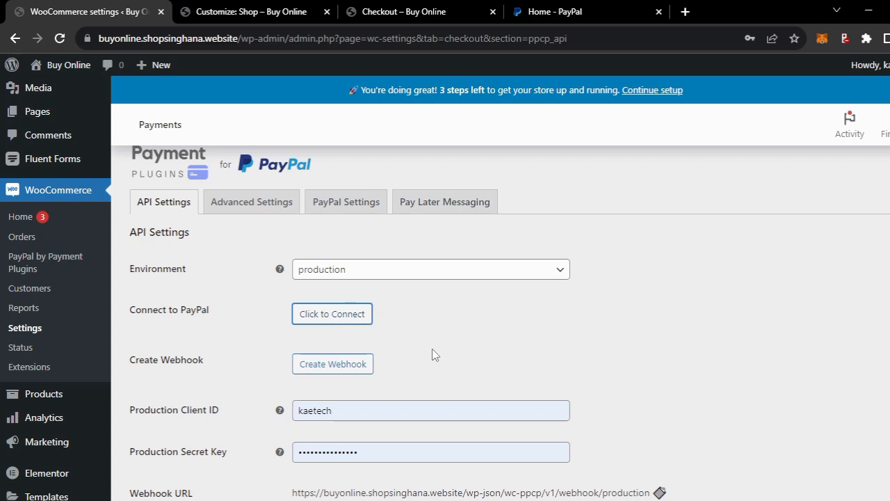
Step: Check the help notes for the Production Client ID and Production Secret Key fields
{"action": "scroll", "coordinate": [432, 354], "scroll_direction": "down", "scroll_amount": 2}
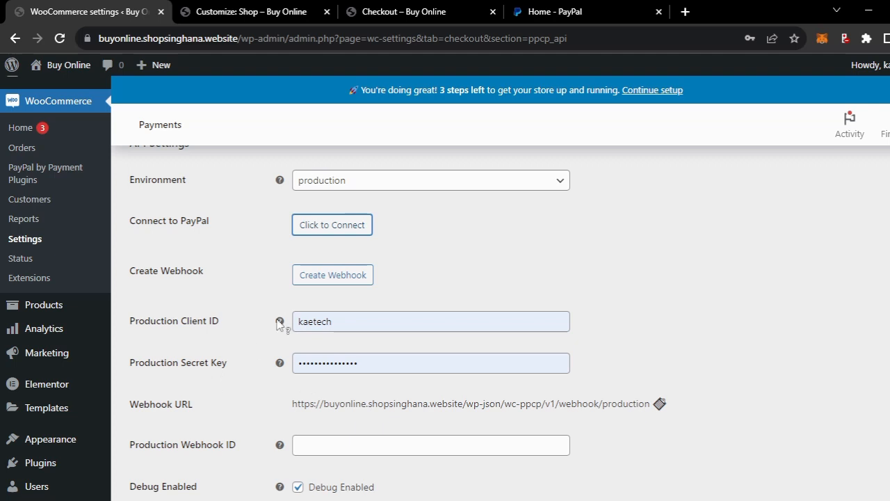
{"action": "mouse_move", "coordinate": [280, 322]}
{"action": "mouse_move", "coordinate": [280, 364]}
Step: Switch to the PayPal business account and open the live API credentials through Business Tools
{"action": "left_click", "coordinate": [560, 14]}
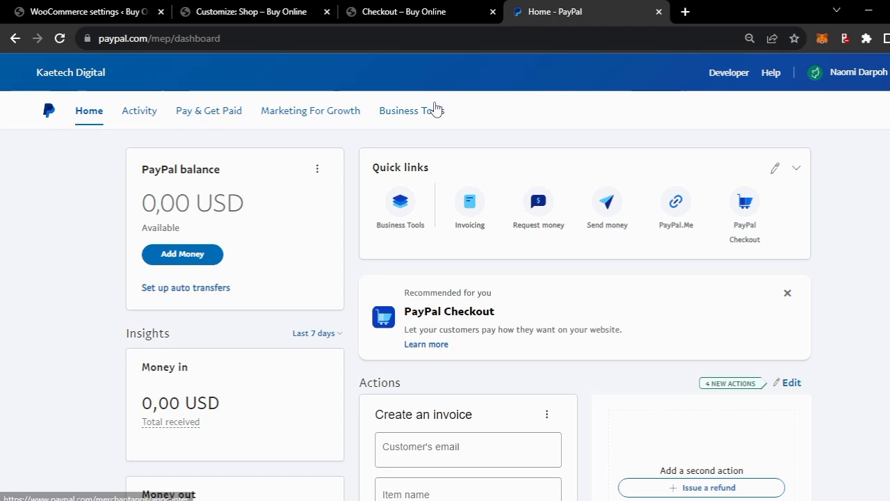
{"action": "left_click", "coordinate": [409, 114]}
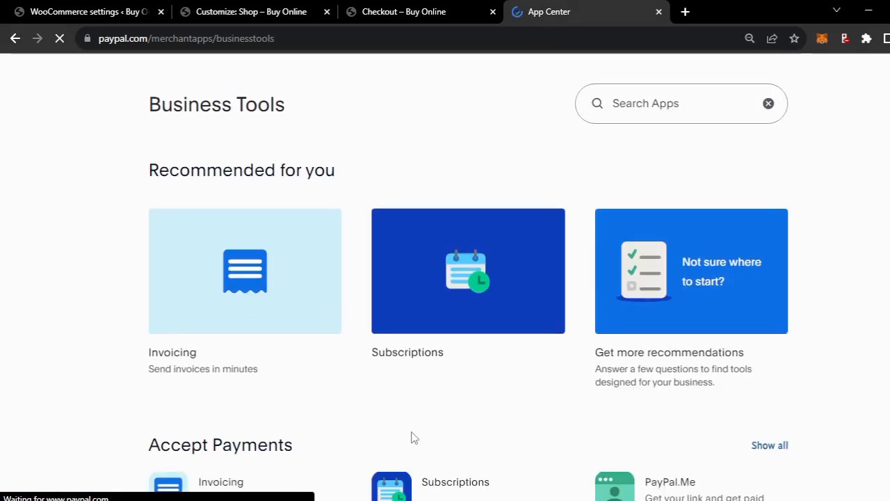
{"action": "scroll", "coordinate": [413, 436], "scroll_direction": "down", "scroll_amount": 3}
{"action": "scroll", "coordinate": [413, 438], "scroll_direction": "down", "scroll_amount": 3}
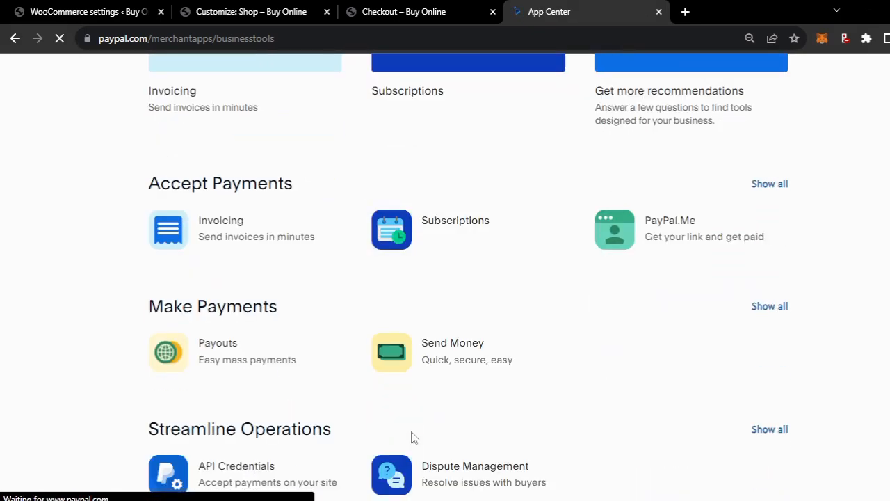
{"action": "scroll", "coordinate": [413, 437], "scroll_direction": "down", "scroll_amount": 1}
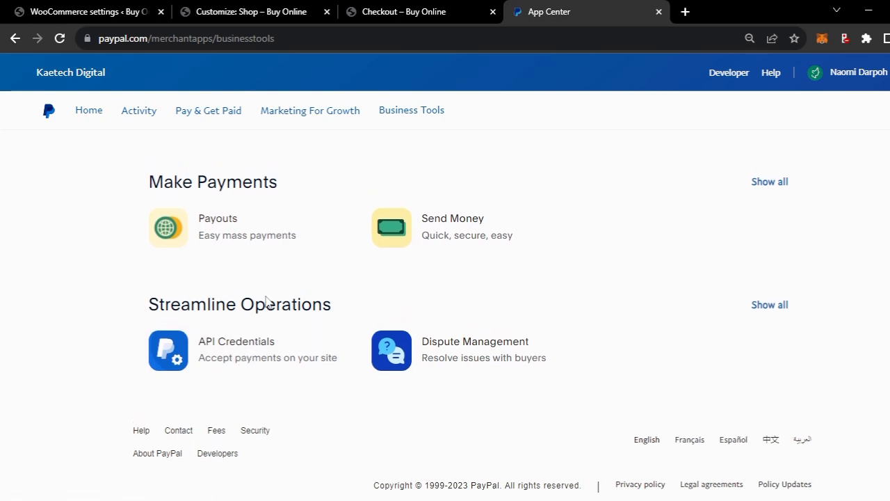
{"action": "scroll", "coordinate": [266, 301], "scroll_direction": "up", "scroll_amount": 3}
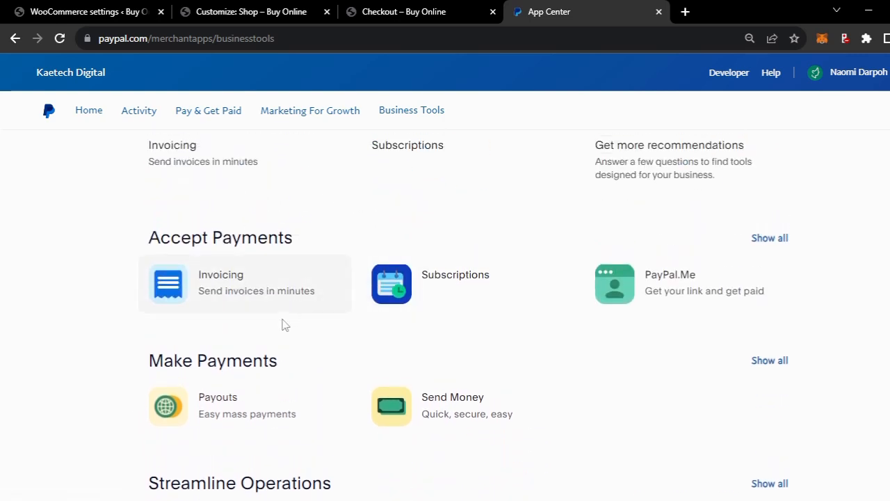
{"action": "scroll", "coordinate": [273, 339], "scroll_direction": "down", "scroll_amount": 3}
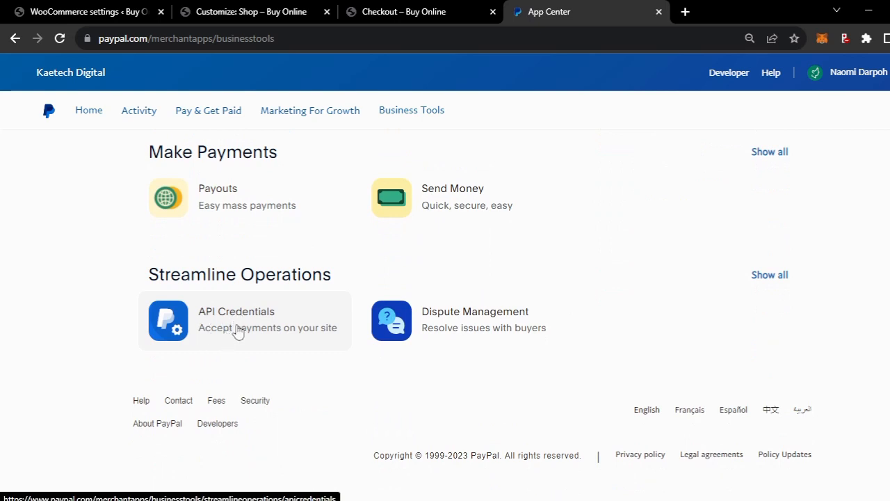
{"action": "left_click", "coordinate": [235, 330]}
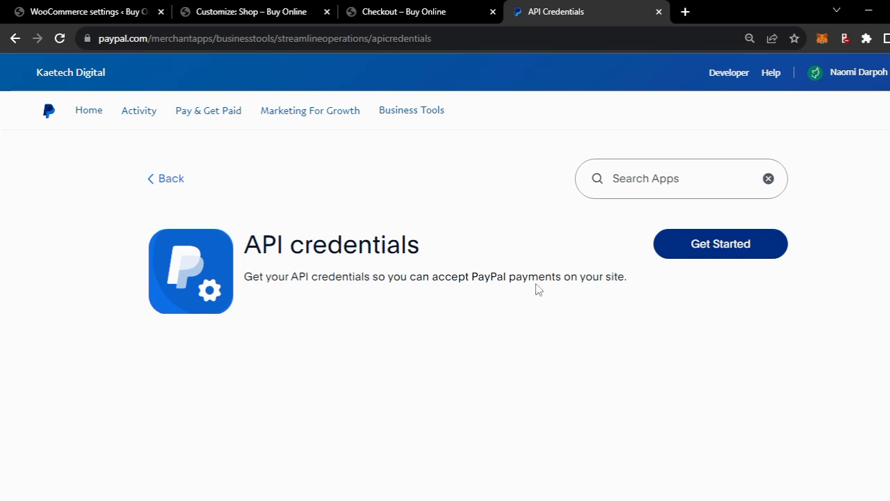
{"action": "left_click", "coordinate": [741, 245]}
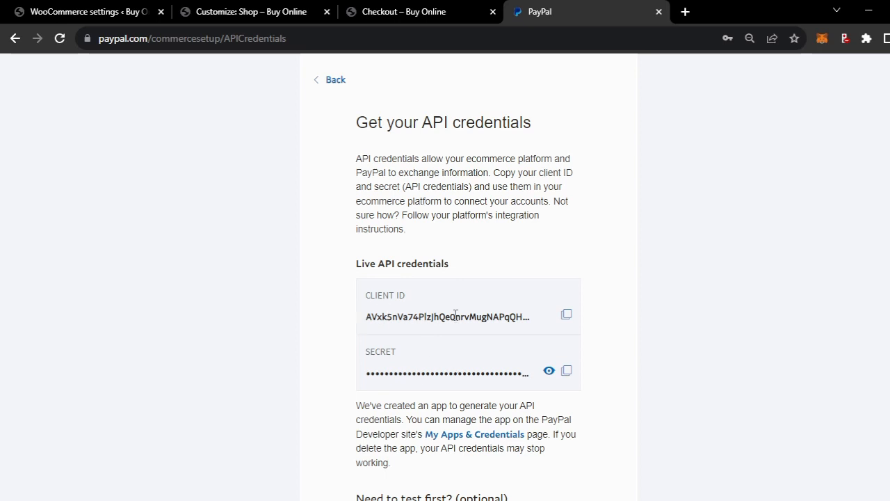
Step: Copy the live client ID from PayPal and paste it into the plugin's Production Client ID field, replacing its contents
{"action": "left_click", "coordinate": [567, 318]}
{"action": "left_click", "coordinate": [92, 12]}
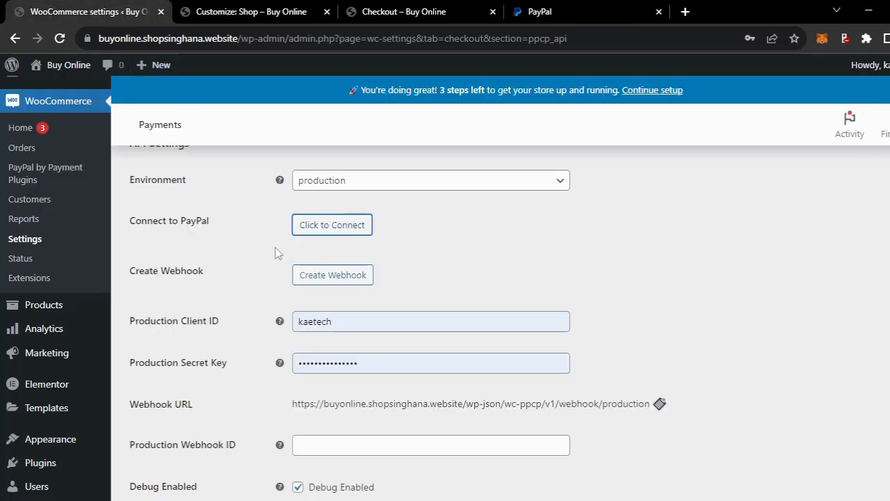
{"action": "left_click", "coordinate": [348, 324]}
{"action": "key", "text": "ctrl+a"}
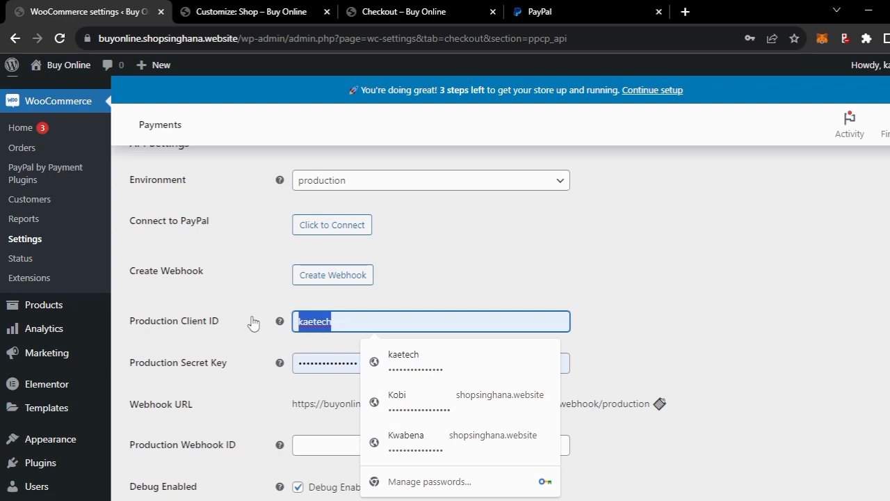
{"action": "key", "text": "ctrl+v"}
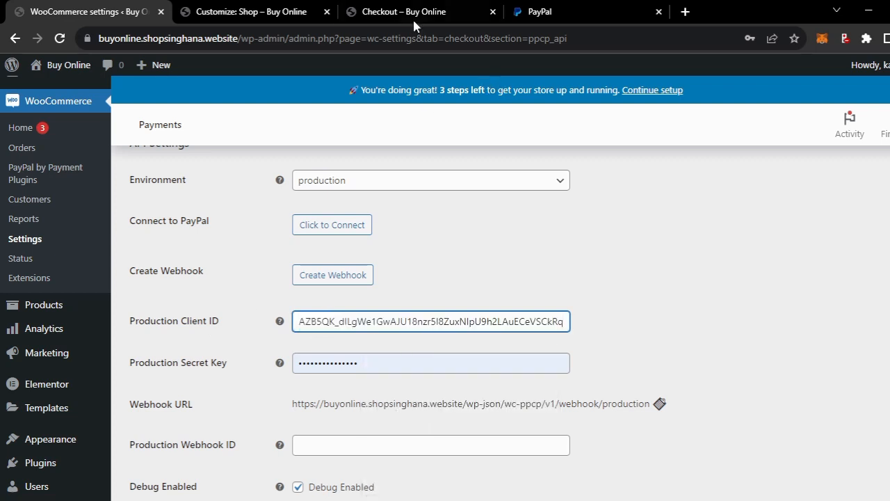
Step: Copy the live API secret from PayPal and paste it into the plugin's Production Secret Key field, replacing its contents
{"action": "left_click", "coordinate": [541, 9]}
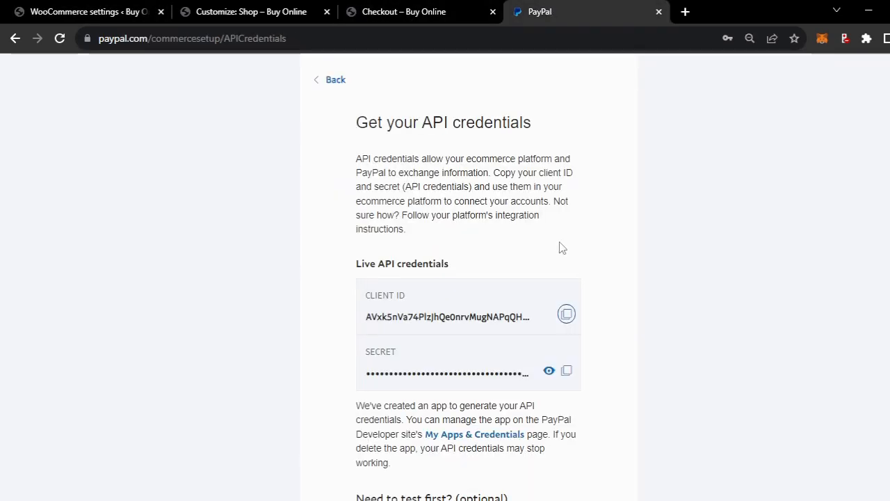
{"action": "left_click", "coordinate": [567, 373]}
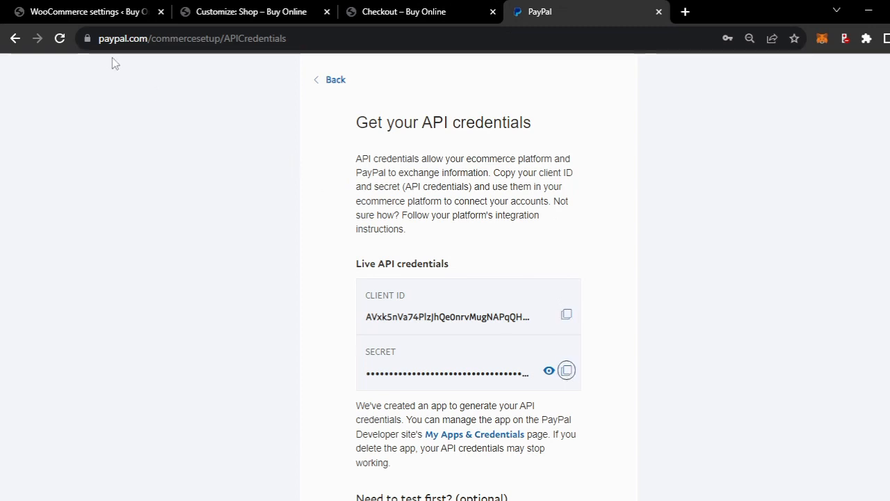
{"action": "left_click", "coordinate": [88, 10]}
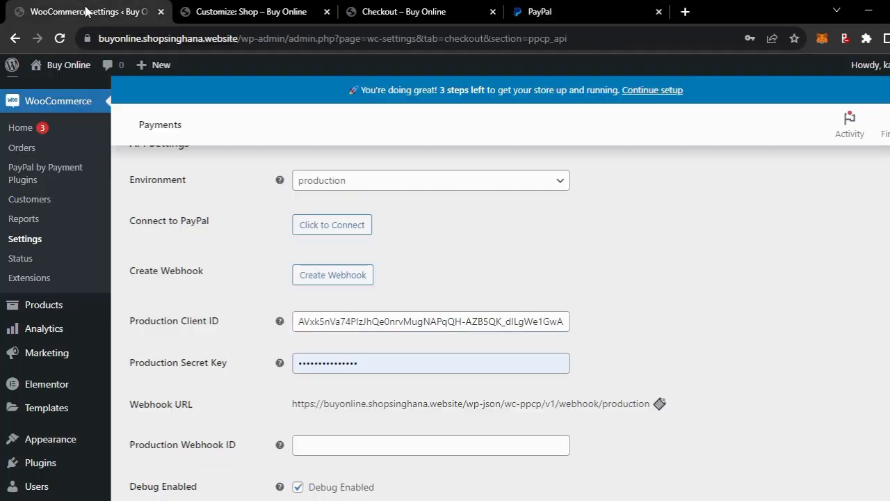
{"action": "double_click", "coordinate": [368, 362]}
{"action": "key", "text": "ctrl+v"}
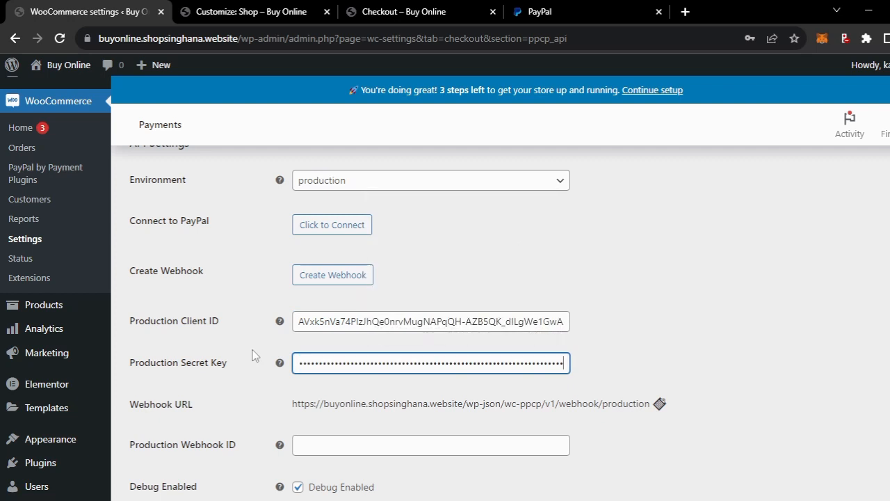
Step: Check the Production Webhook ID setting in the plugin and finish the API credentials page in PayPal
{"action": "scroll", "coordinate": [723, 339], "scroll_direction": "down", "scroll_amount": 2}
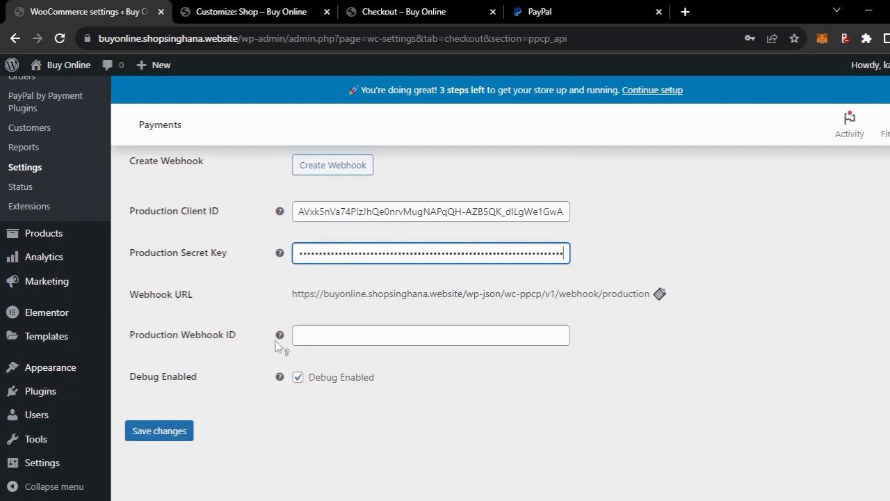
{"action": "mouse_move", "coordinate": [280, 337]}
{"action": "left_click", "coordinate": [556, 11]}
{"action": "scroll", "coordinate": [631, 218], "scroll_direction": "down", "scroll_amount": 3}
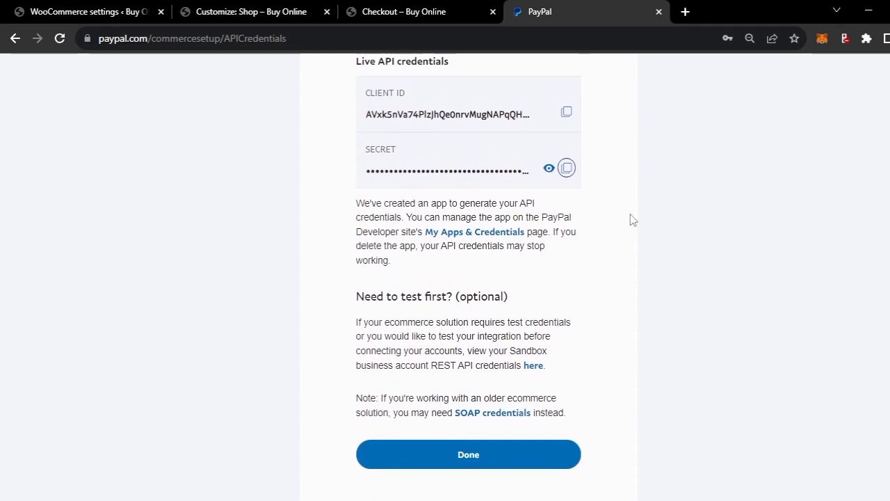
{"action": "left_click", "coordinate": [468, 456]}
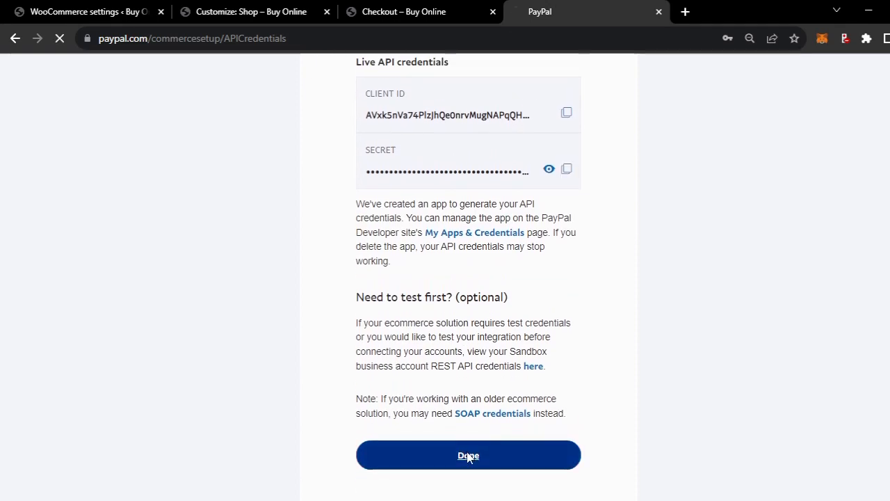
Step: Save the PayPal plugin's API settings in WooCommerce and check the connection status
{"action": "left_click", "coordinate": [94, 11]}
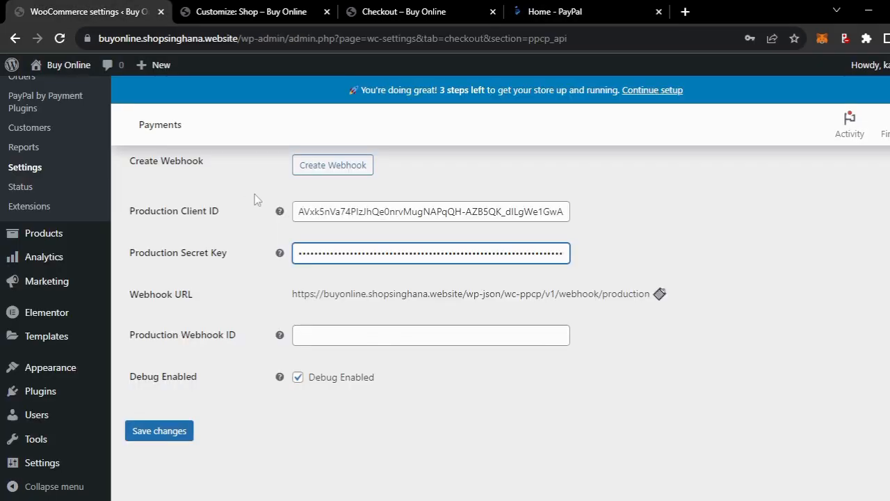
{"action": "left_click", "coordinate": [159, 432]}
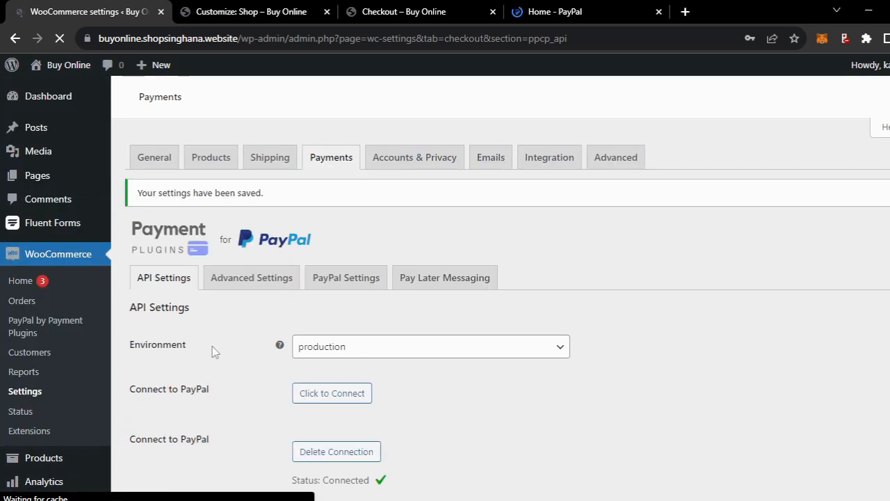
{"action": "scroll", "coordinate": [212, 347], "scroll_direction": "down", "scroll_amount": 3}
{"action": "scroll", "coordinate": [212, 346], "scroll_direction": "up", "scroll_amount": 2}
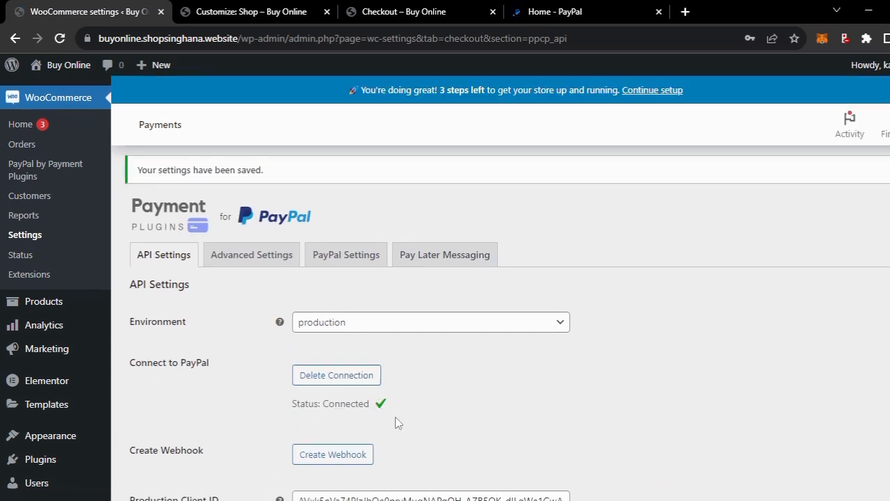
{"action": "scroll", "coordinate": [397, 419], "scroll_direction": "down", "scroll_amount": 3}
{"action": "scroll", "coordinate": [631, 341], "scroll_direction": "up", "scroll_amount": 4}
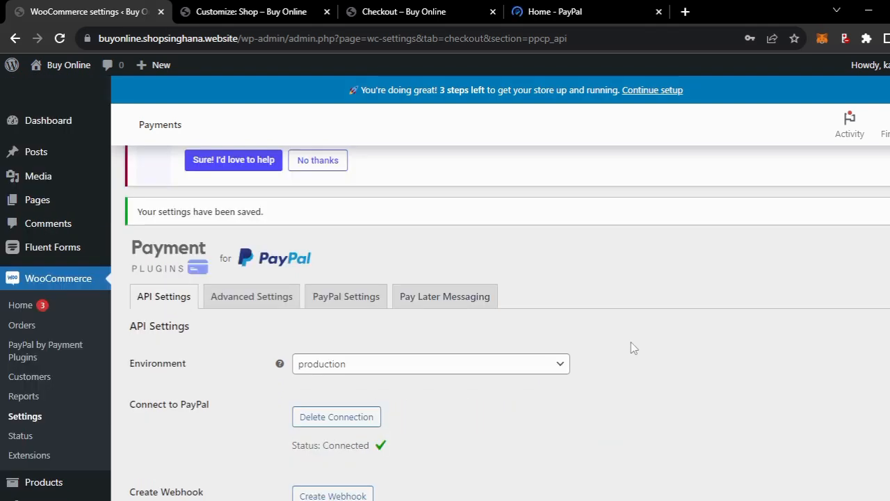
{"action": "scroll", "coordinate": [631, 341], "scroll_direction": "up", "scroll_amount": 2}
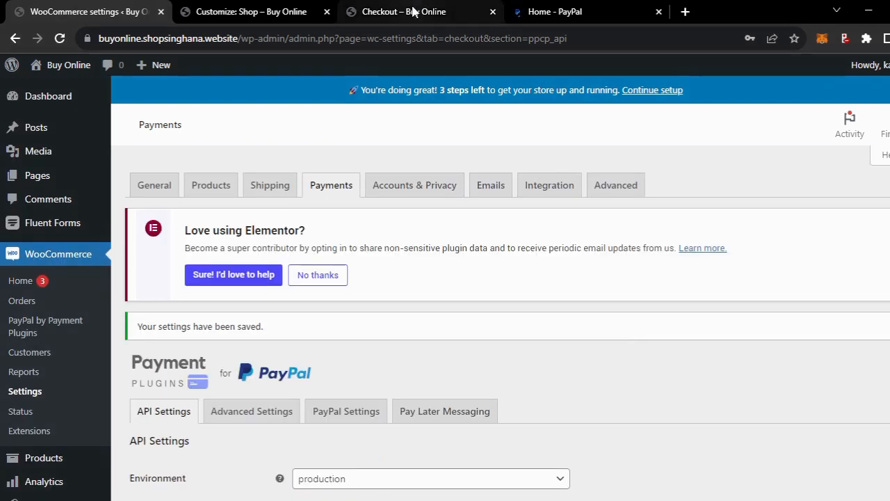
Step: Reload the store's checkout page and check which payment methods it offers
{"action": "left_click", "coordinate": [416, 11]}
{"action": "scroll", "coordinate": [257, 214], "scroll_direction": "down", "scroll_amount": 2}
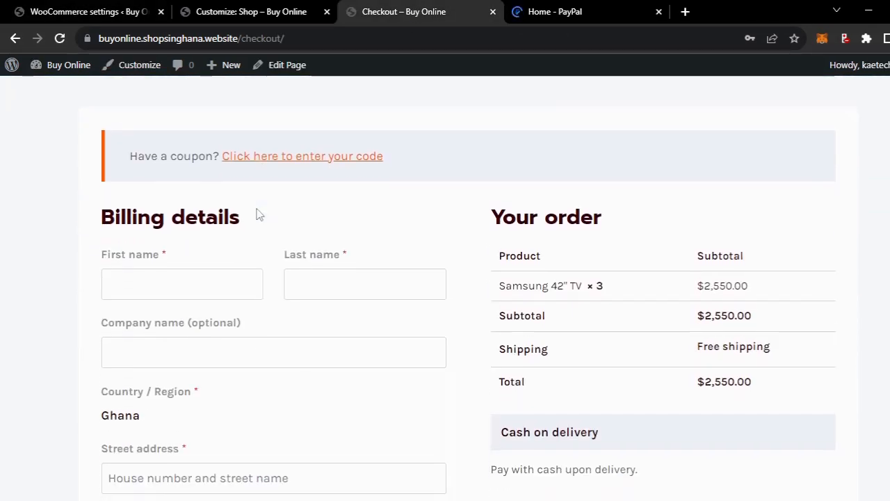
{"action": "scroll", "coordinate": [256, 214], "scroll_direction": "up", "scroll_amount": 2}
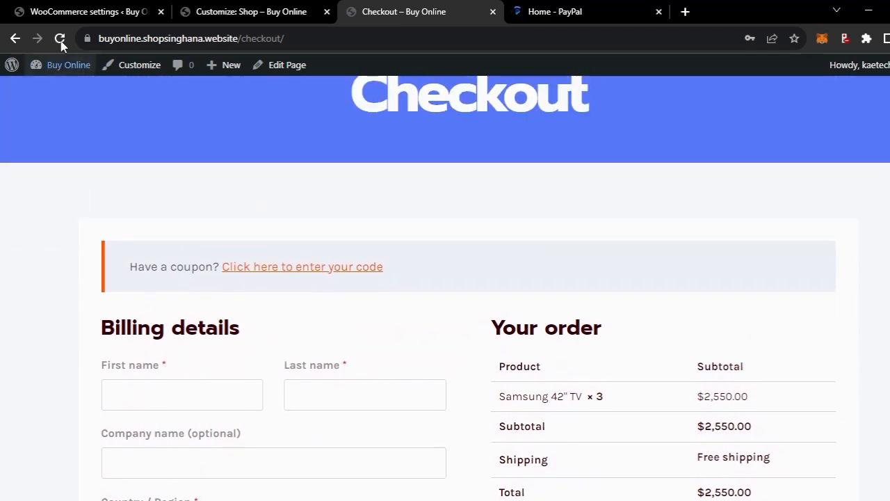
{"action": "left_click", "coordinate": [59, 39]}
{"action": "scroll", "coordinate": [489, 236], "scroll_direction": "down", "scroll_amount": 3}
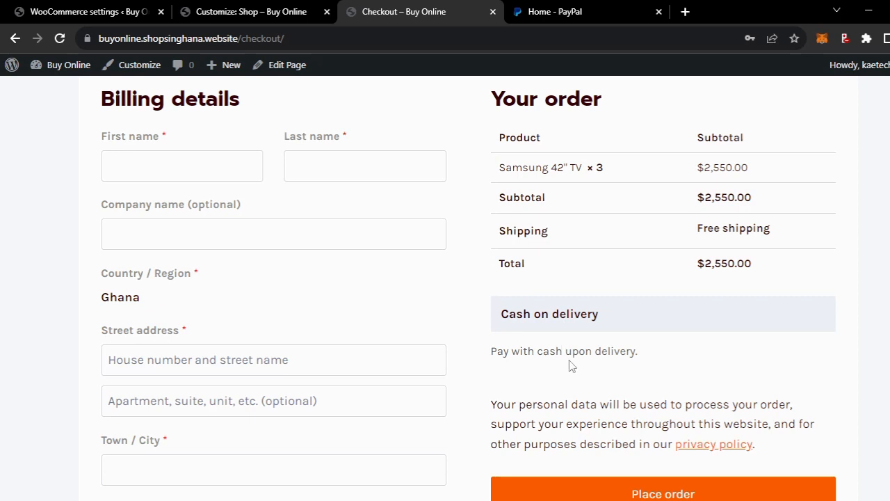
Step: Enable PayPal Gateway By Payment Plugins in the WooCommerce payment methods list and save the changes
{"action": "left_click", "coordinate": [115, 13]}
{"action": "scroll", "coordinate": [378, 322], "scroll_direction": "down", "scroll_amount": 3}
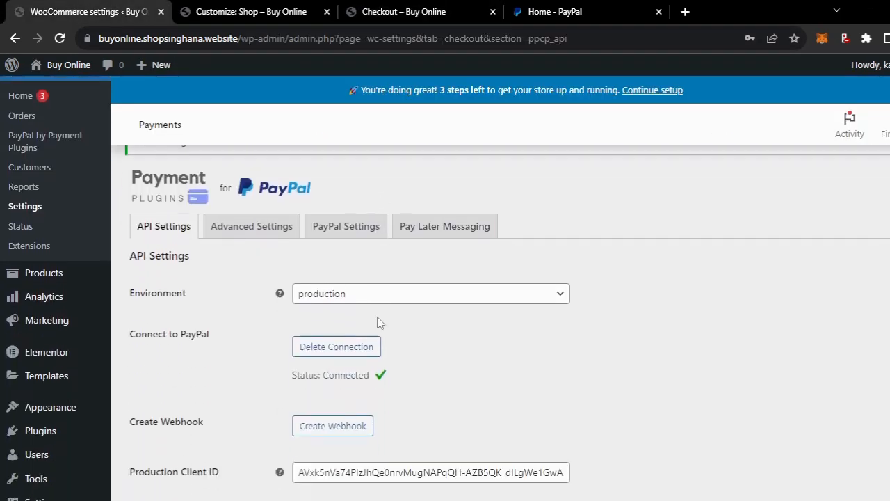
{"action": "scroll", "coordinate": [381, 323], "scroll_direction": "up", "scroll_amount": 3}
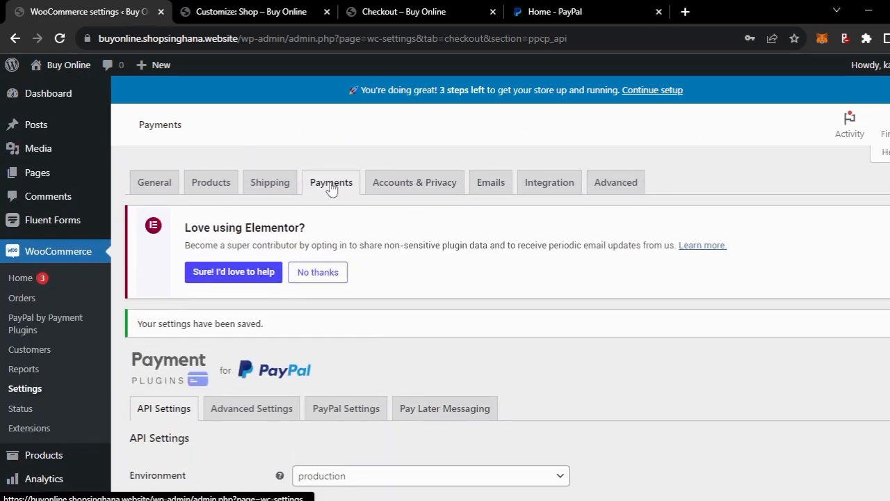
{"action": "left_click", "coordinate": [331, 186]}
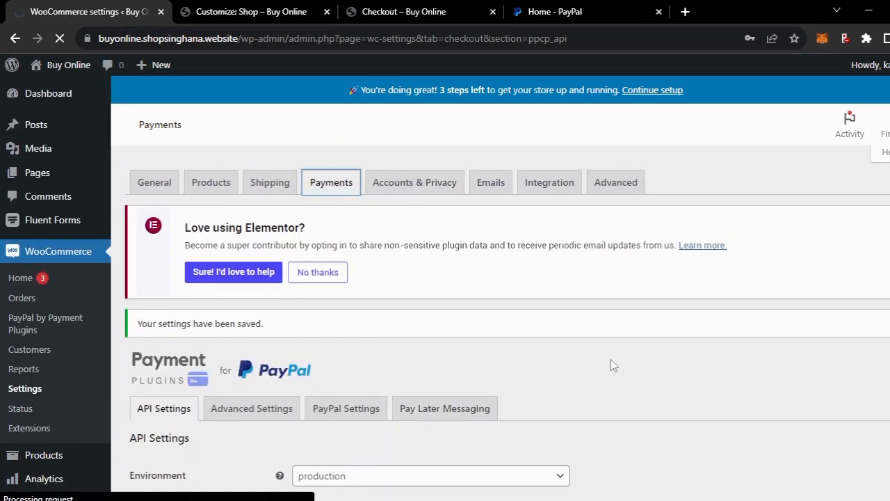
{"action": "scroll", "coordinate": [645, 387], "scroll_direction": "down", "scroll_amount": 3}
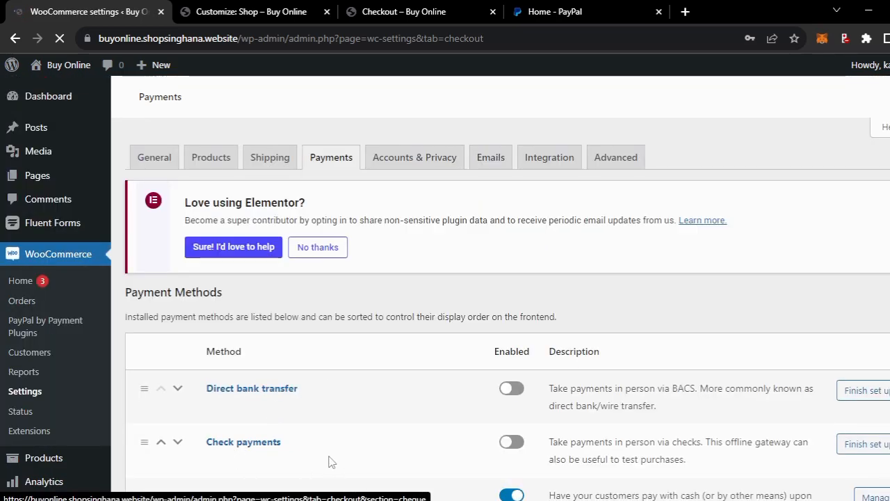
{"action": "scroll", "coordinate": [331, 461], "scroll_direction": "down", "scroll_amount": 2}
{"action": "scroll", "coordinate": [331, 461], "scroll_direction": "down", "scroll_amount": 1}
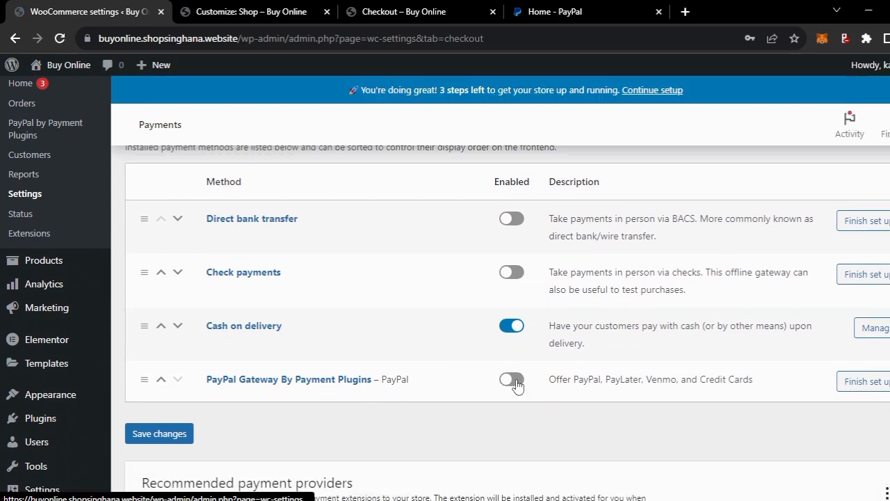
{"action": "left_click", "coordinate": [514, 382]}
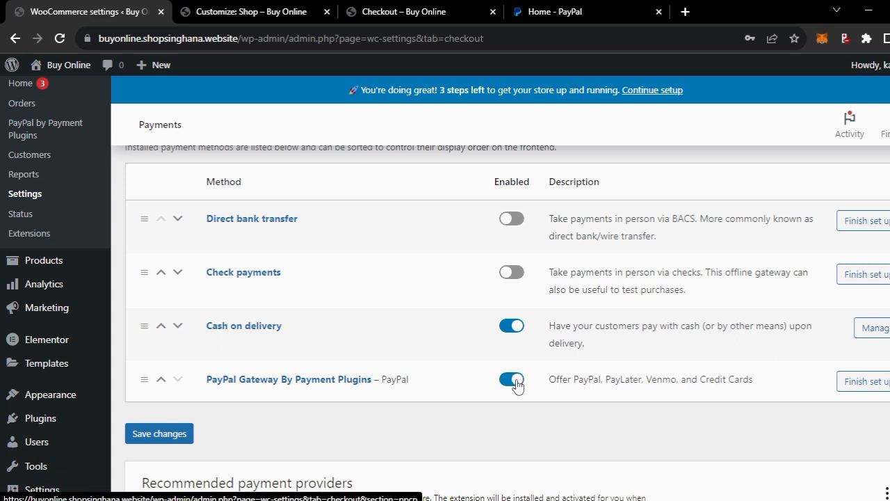
{"action": "left_click", "coordinate": [175, 434]}
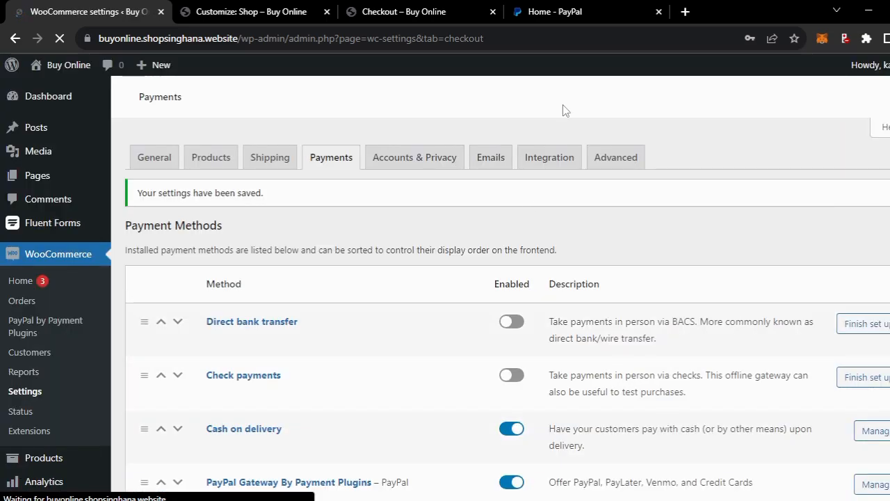
Step: Reload the checkout page after enabling the gateway and look for the PayPal option under the order summary
{"action": "left_click", "coordinate": [570, 14]}
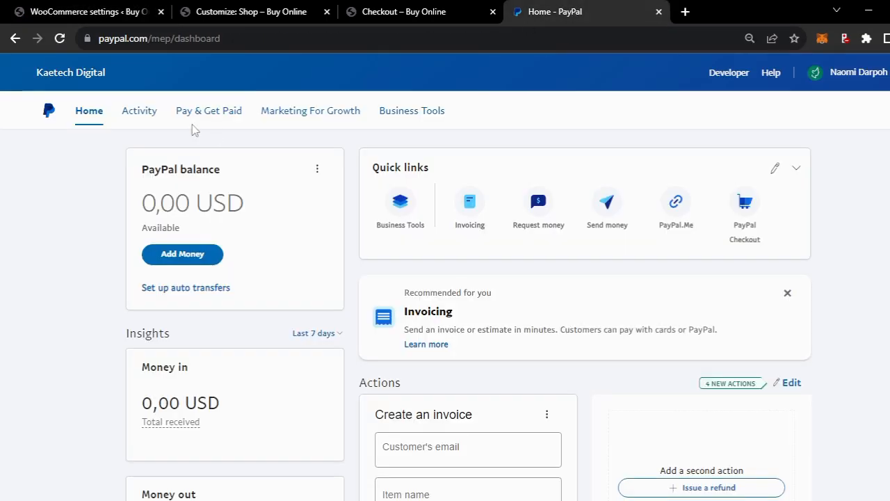
{"action": "left_click", "coordinate": [385, 9]}
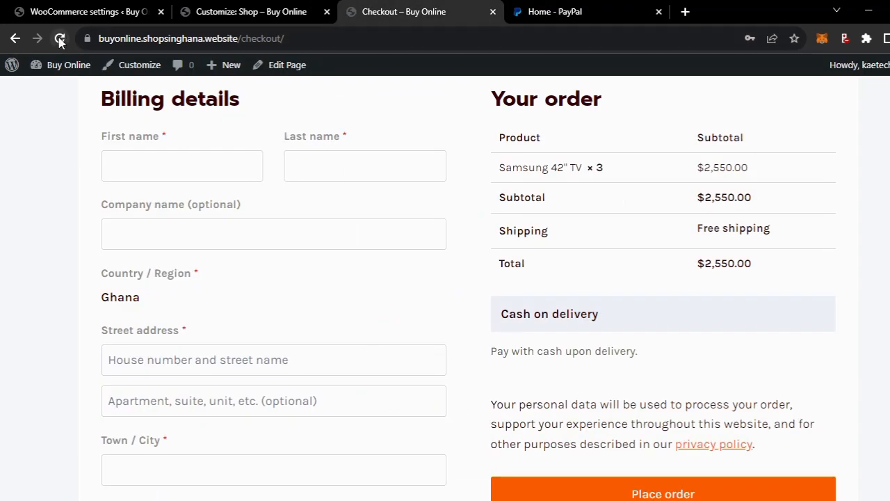
{"action": "left_click", "coordinate": [60, 40]}
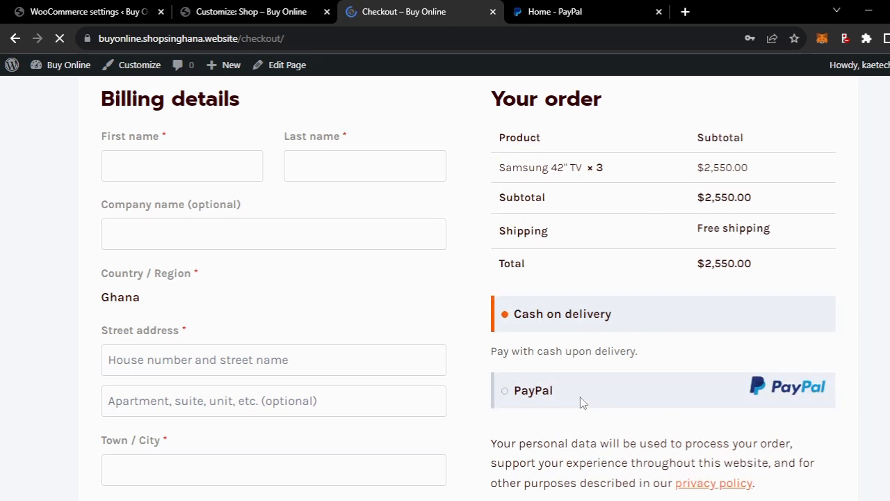
{"action": "scroll", "coordinate": [583, 402], "scroll_direction": "down", "scroll_amount": 1}
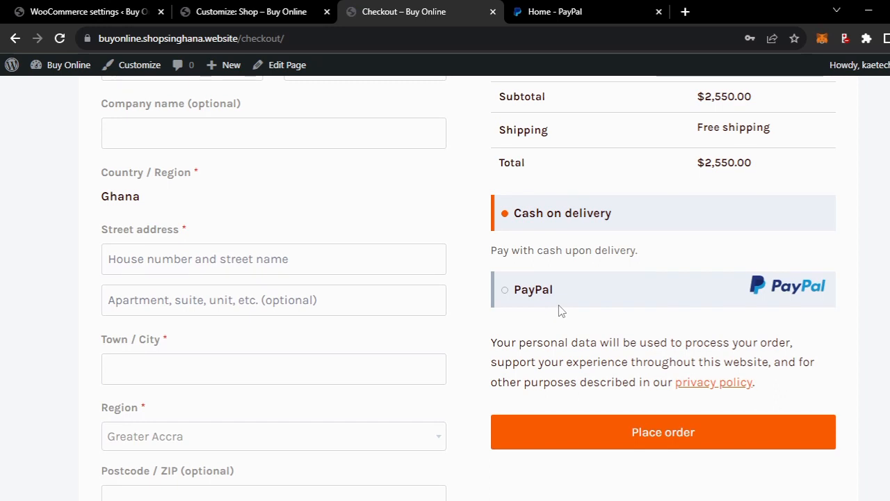
{"action": "scroll", "coordinate": [562, 311], "scroll_direction": "up", "scroll_amount": 2}
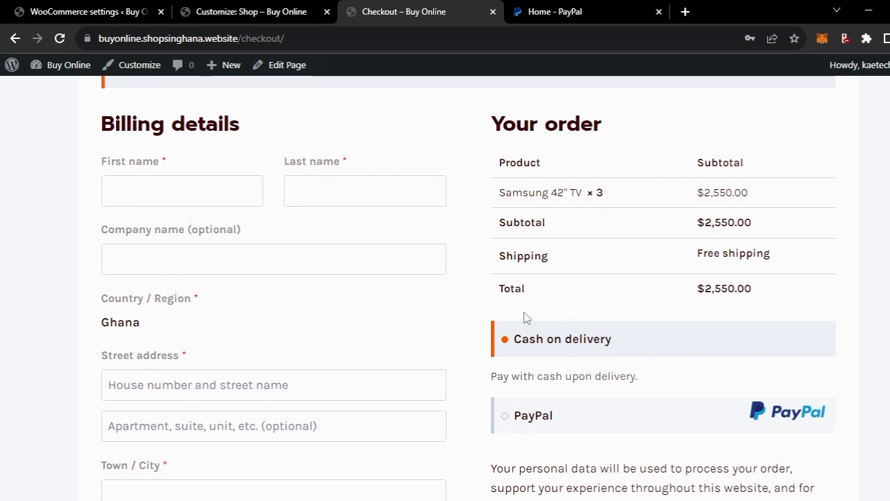
{"action": "scroll", "coordinate": [525, 317], "scroll_direction": "up", "scroll_amount": 2}
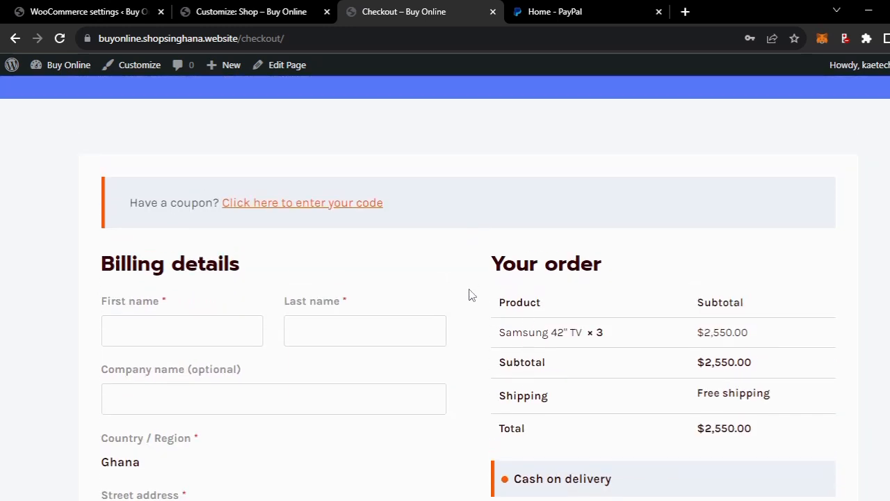
{"action": "scroll", "coordinate": [469, 295], "scroll_direction": "up", "scroll_amount": 3}
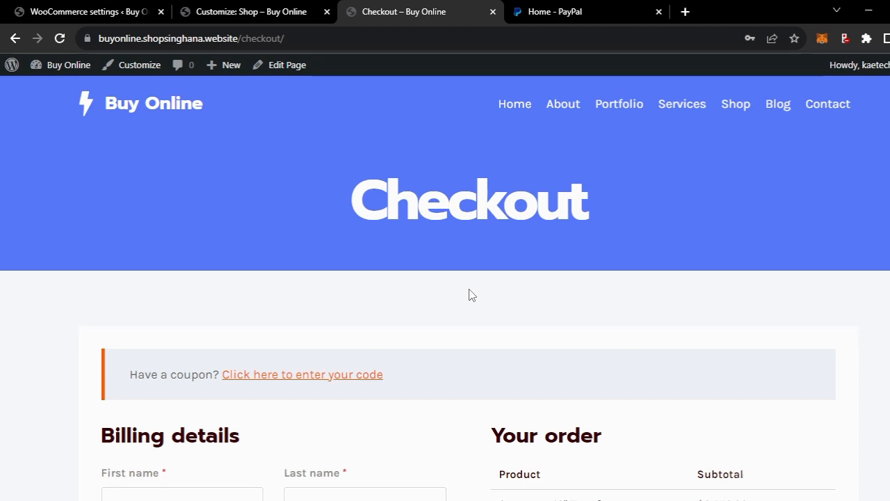
Step: Review the WooCommerce payment methods list, and open paystack.com in a new browser tab
{"action": "left_click", "coordinate": [92, 15]}
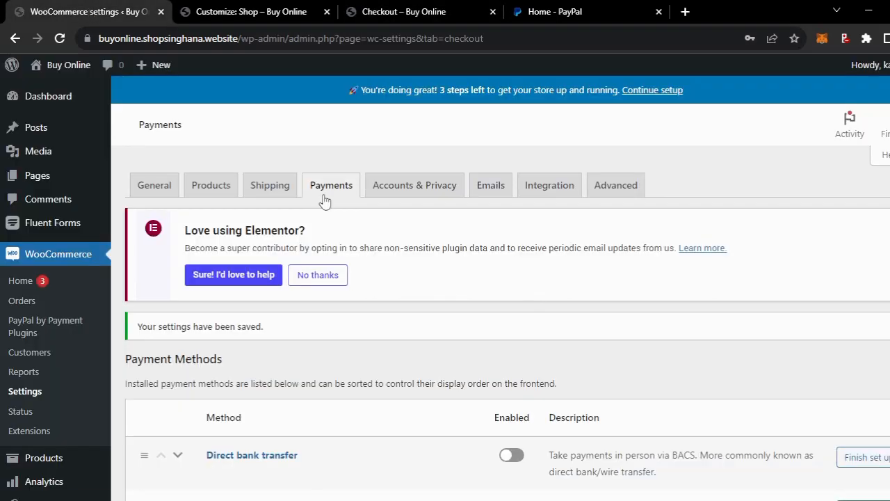
{"action": "scroll", "coordinate": [390, 316], "scroll_direction": "down", "scroll_amount": 3}
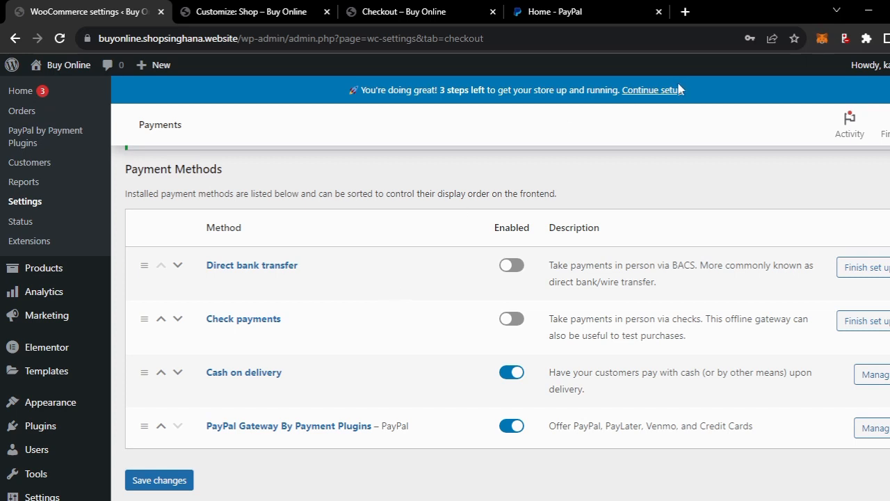
{"action": "left_click", "coordinate": [685, 12]}
{"action": "type", "text": "pays"}
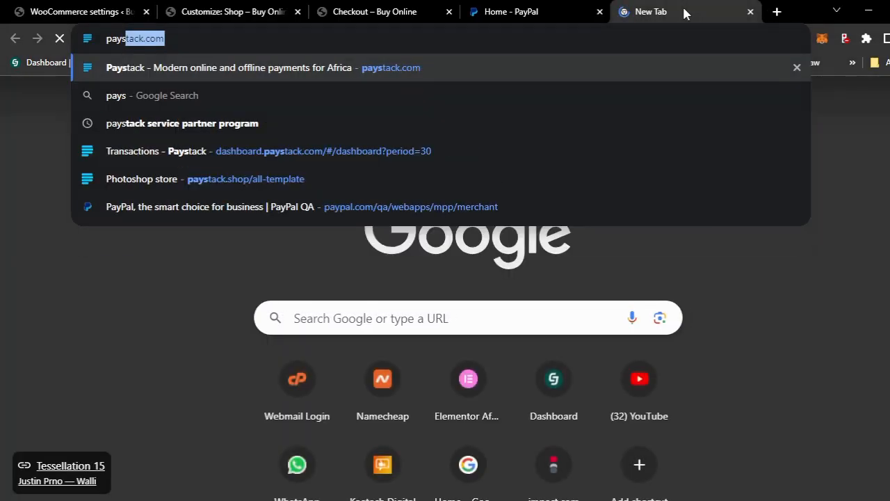
{"action": "key", "text": "Right"}
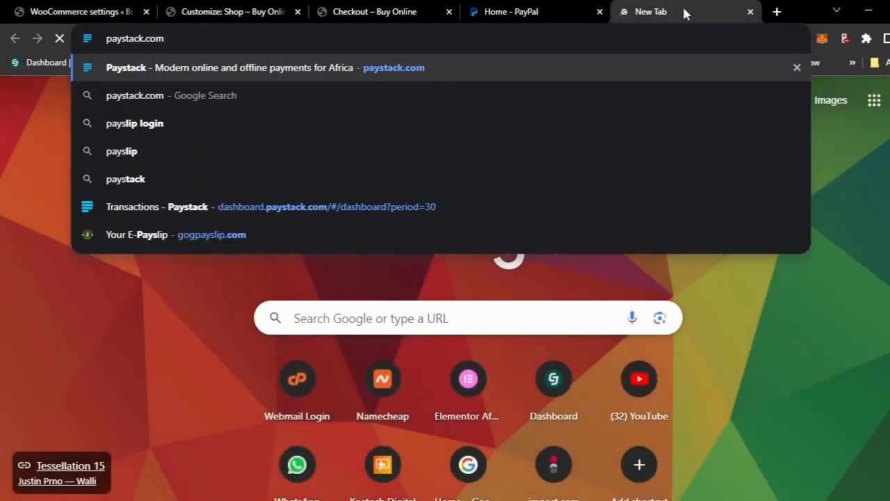
{"action": "key", "text": "Return"}
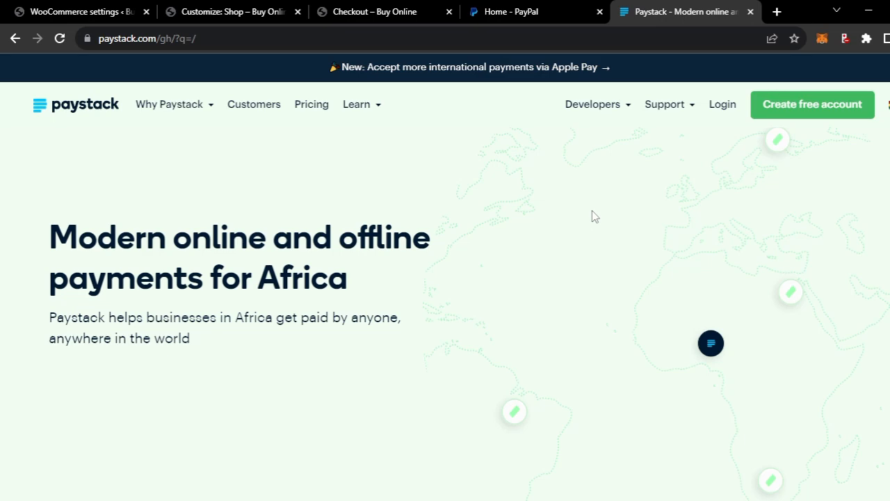
Step: Log in to the Paystack account with the prefilled credentials
{"action": "left_click", "coordinate": [723, 106]}
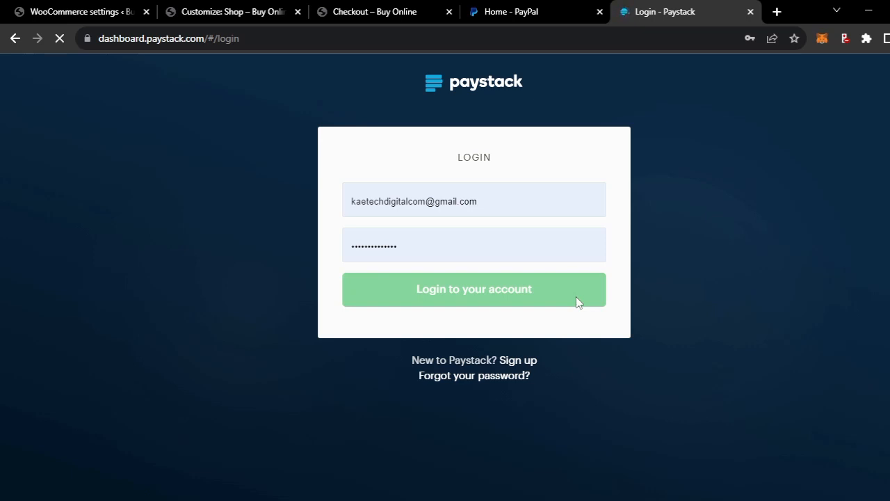
{"action": "left_click", "coordinate": [680, 271]}
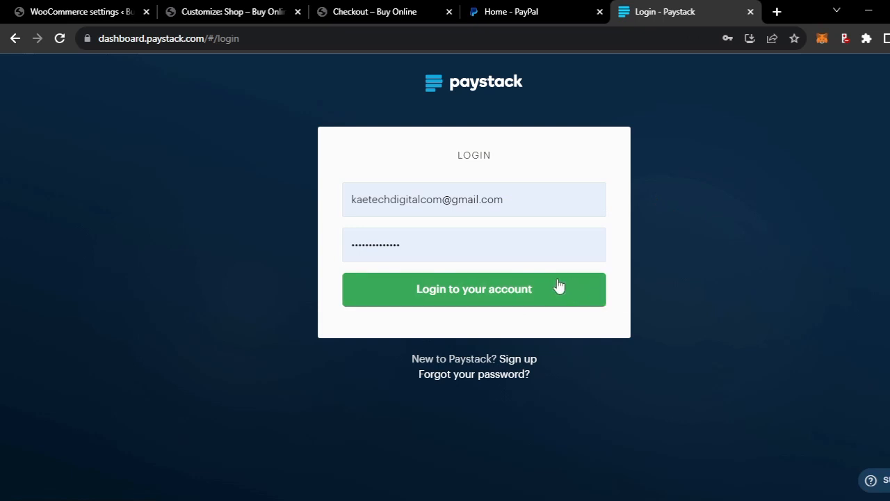
{"action": "left_click", "coordinate": [534, 300]}
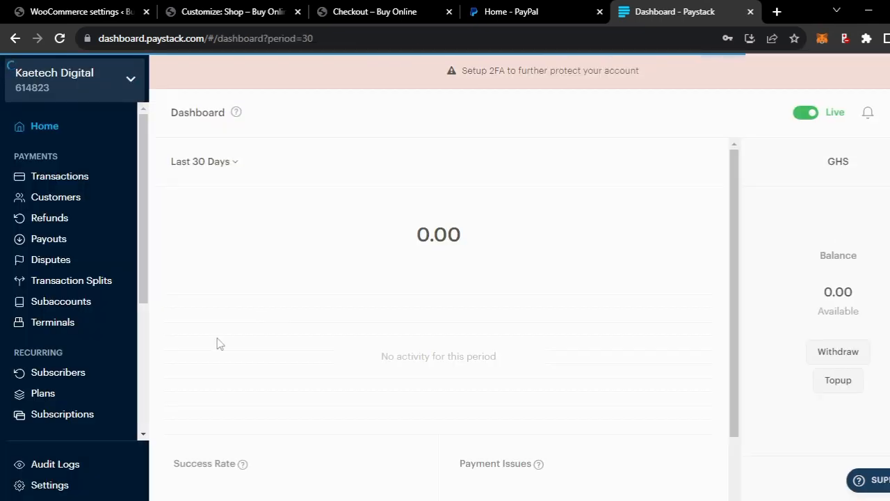
Step: Open the API Keys & Webhooks settings in the Paystack dashboard
{"action": "scroll", "coordinate": [43, 397], "scroll_direction": "down", "scroll_amount": 3}
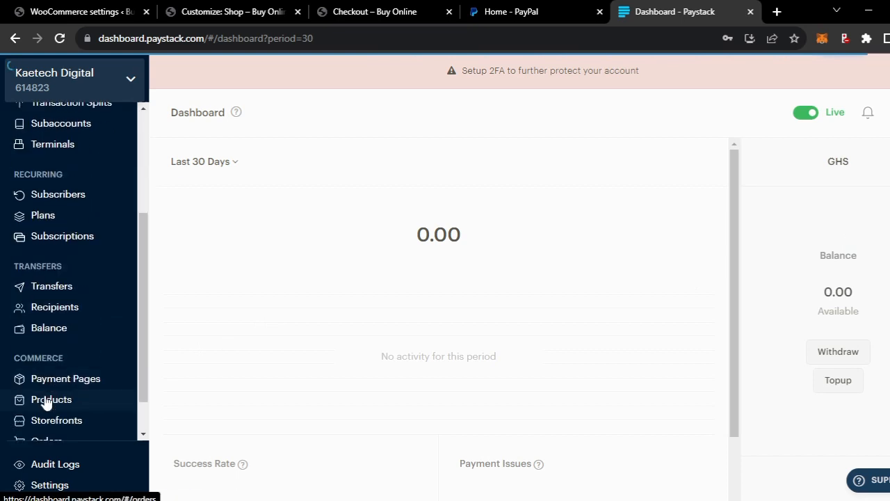
{"action": "left_click", "coordinate": [43, 485]}
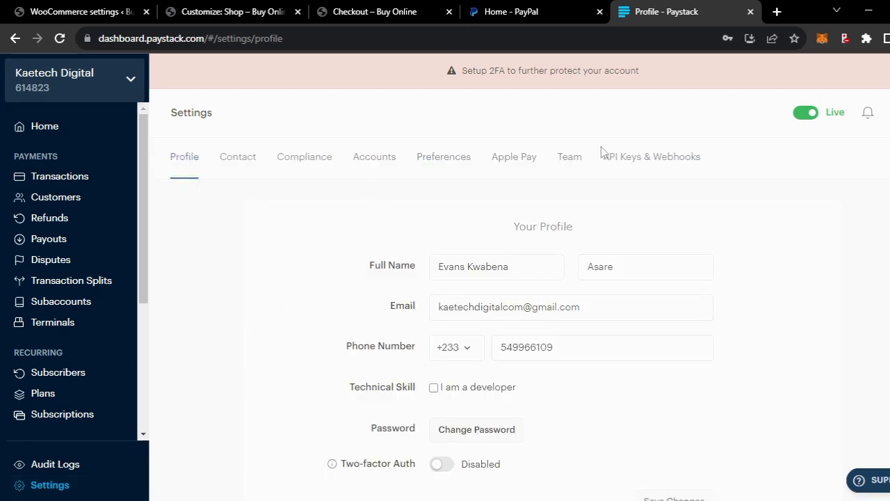
{"action": "left_click", "coordinate": [646, 159]}
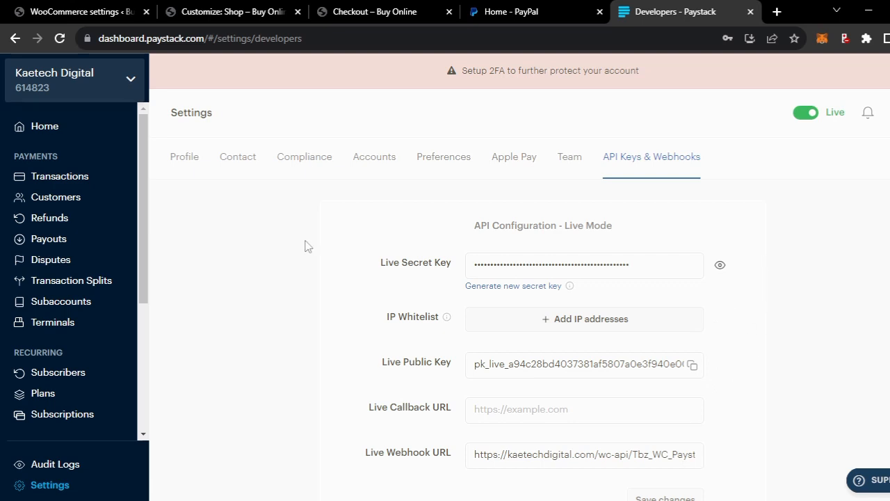
Step: Return to the store's WordPress admin and search for "paystack" among the plugins available to add
{"action": "left_click", "coordinate": [76, 11]}
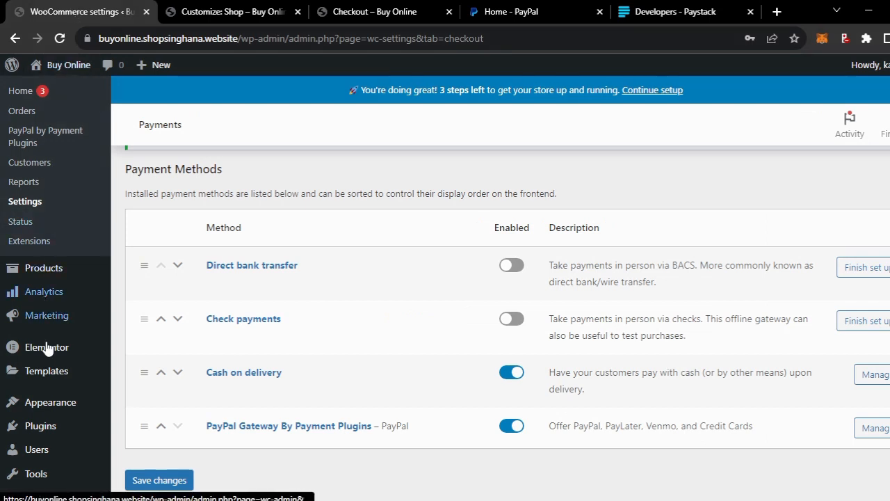
{"action": "mouse_move", "coordinate": [40, 425]}
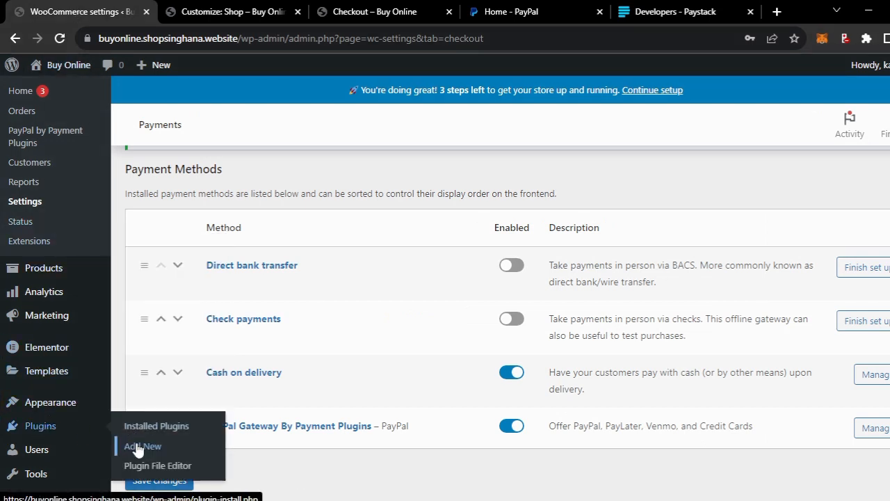
{"action": "left_click", "coordinate": [137, 445]}
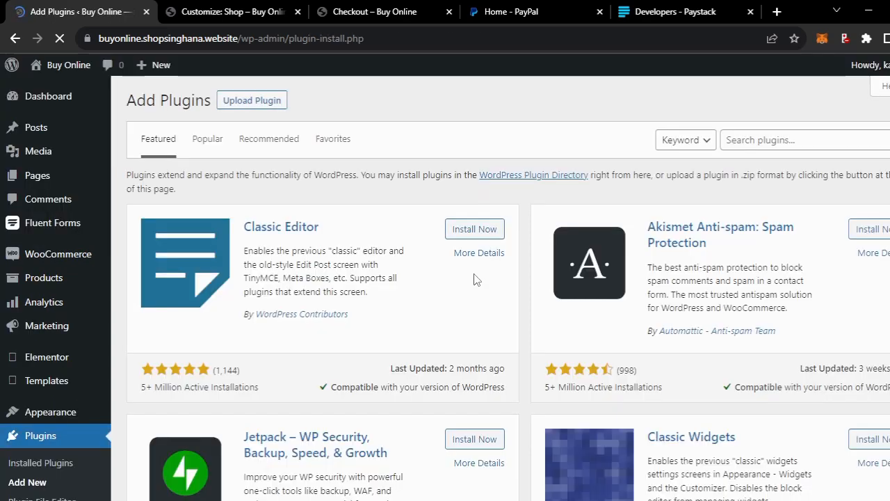
{"action": "left_click", "coordinate": [772, 139]}
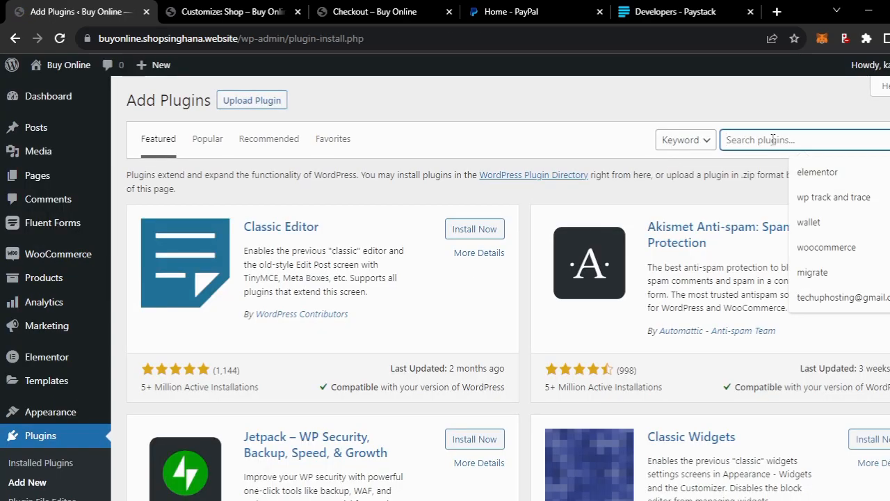
{"action": "type", "text": "payst"}
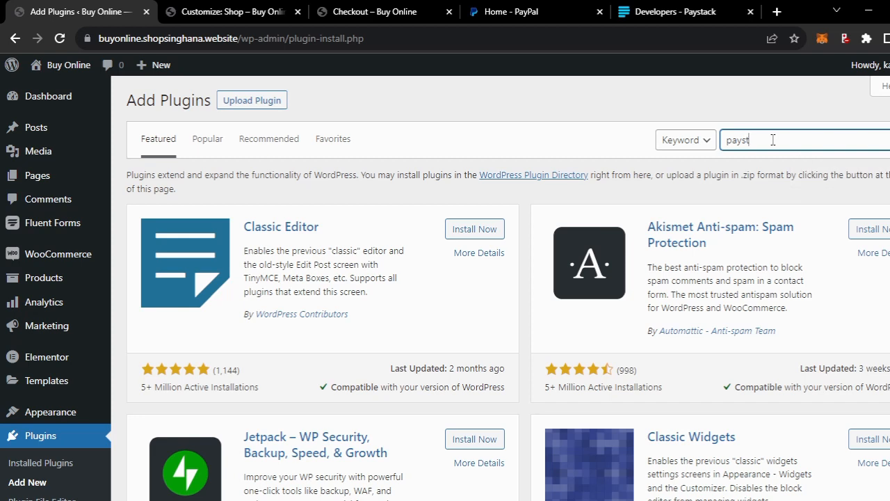
{"action": "type", "text": "ack"}
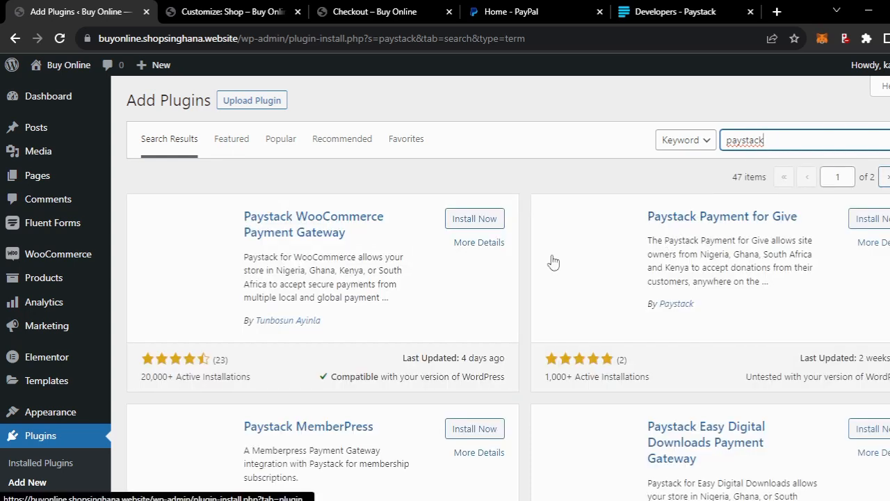
{"action": "scroll", "coordinate": [554, 261], "scroll_direction": "down", "scroll_amount": 1}
{"action": "scroll", "coordinate": [554, 261], "scroll_direction": "up", "scroll_amount": 1}
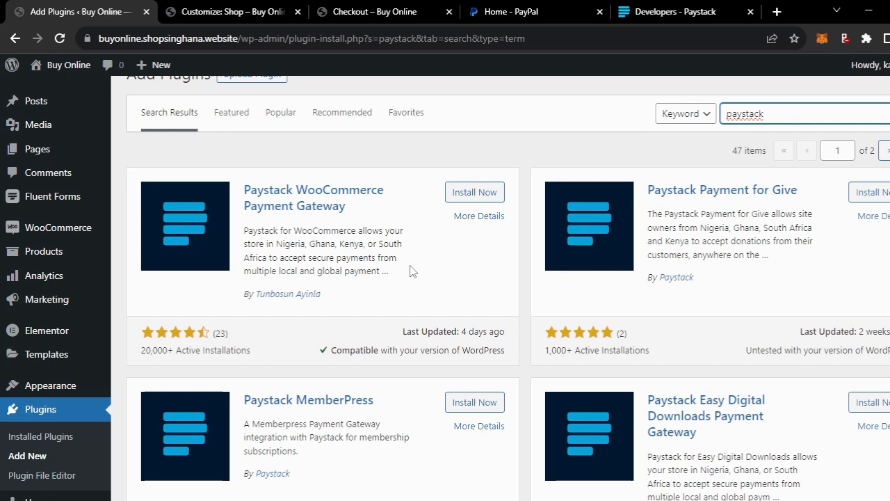
{"action": "scroll", "coordinate": [410, 271], "scroll_direction": "up", "scroll_amount": 1}
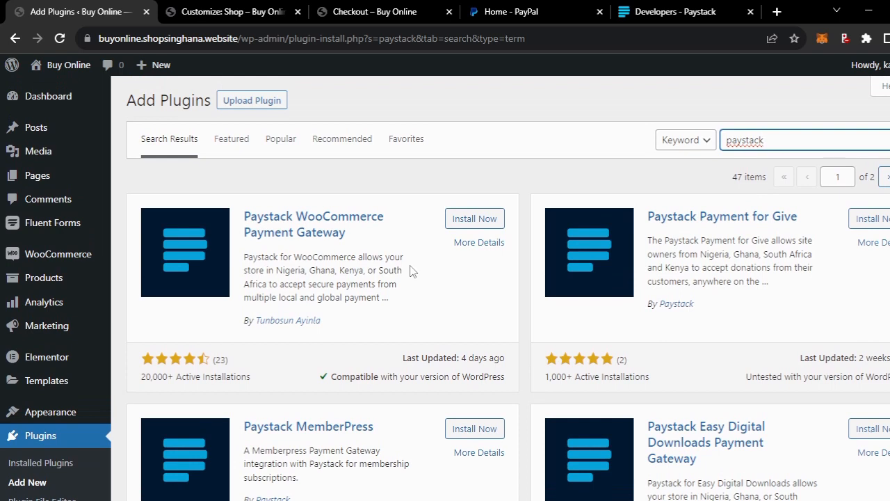